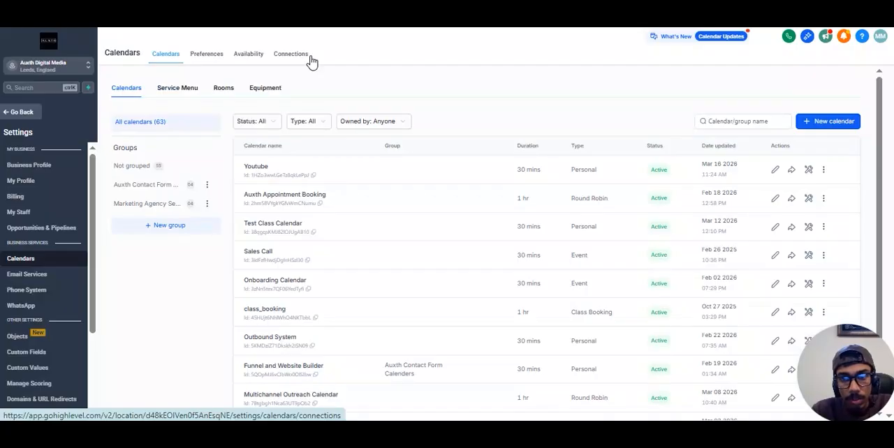
Step: Start a new Personal Booking calendar named "Webcam Calender" and open its advanced settings
left_click(811, 126)
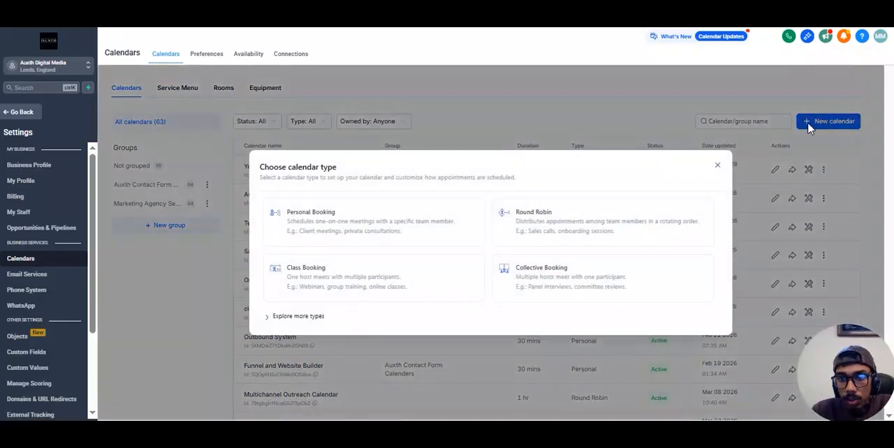
left_click(329, 220)
left_click(396, 117)
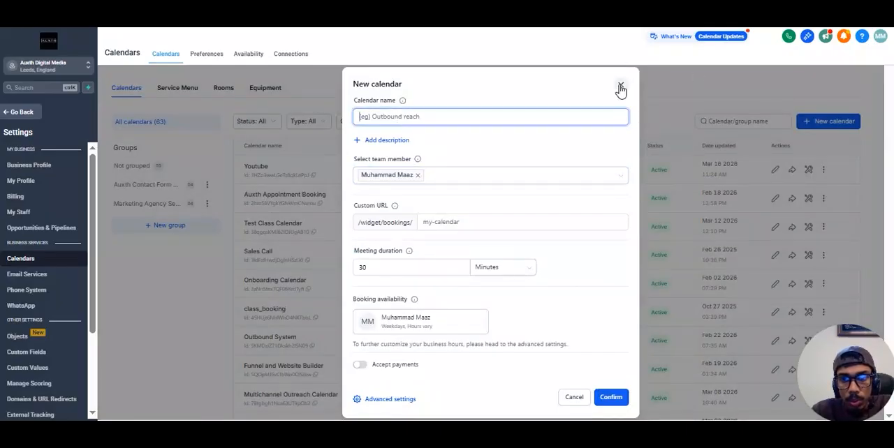
type("Y")
key("BackSpace")
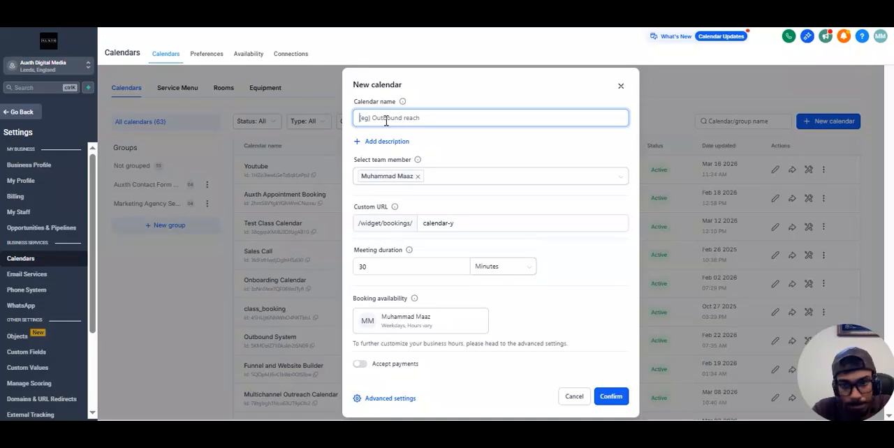
type("Web")
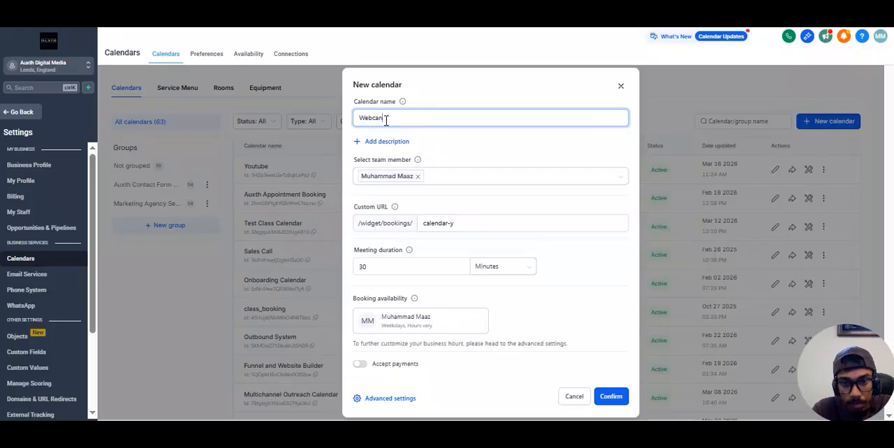
type("cam Calender")
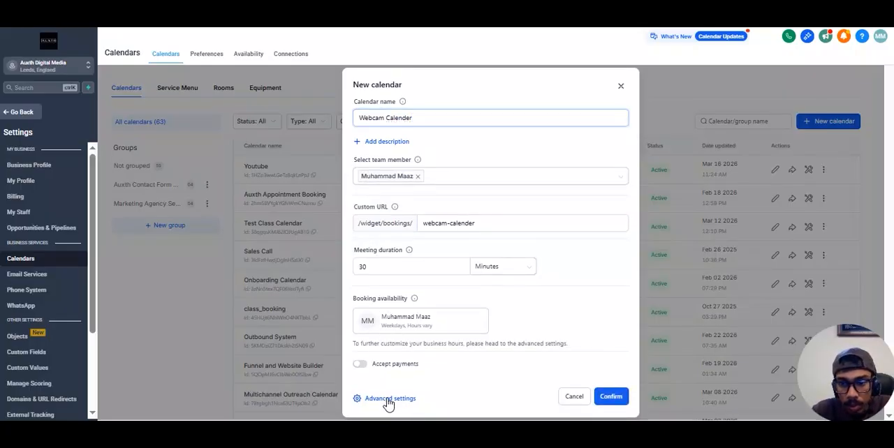
left_click(403, 336)
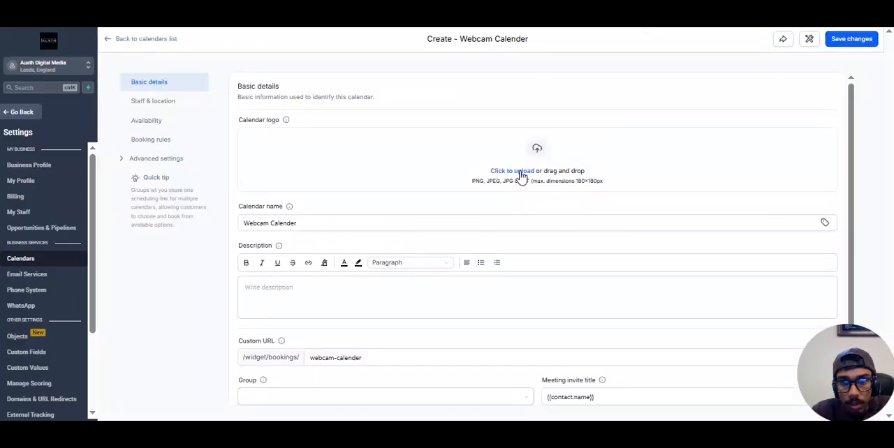
Step: Try to upload the image auxthLogo (1) as the calendar logo
left_click(523, 176)
left_click(527, 194)
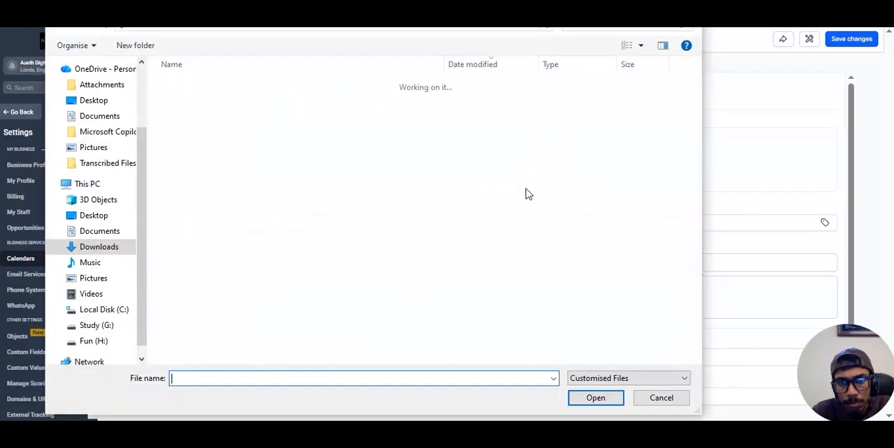
scroll(681, 266, "down", 10)
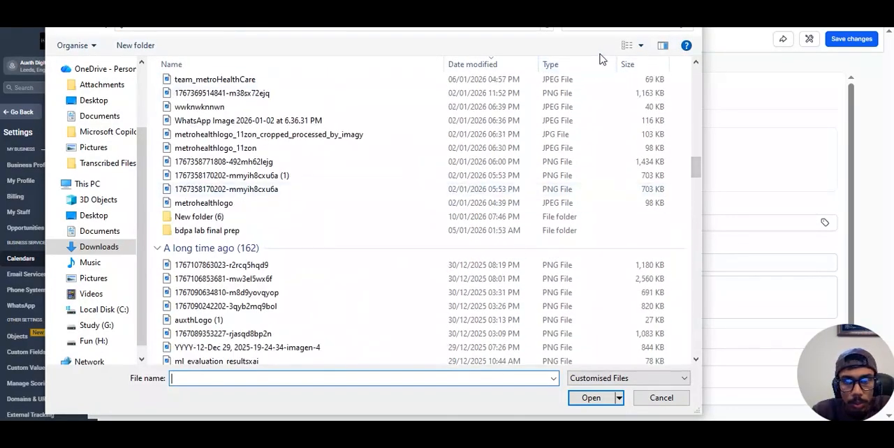
left_click(232, 205)
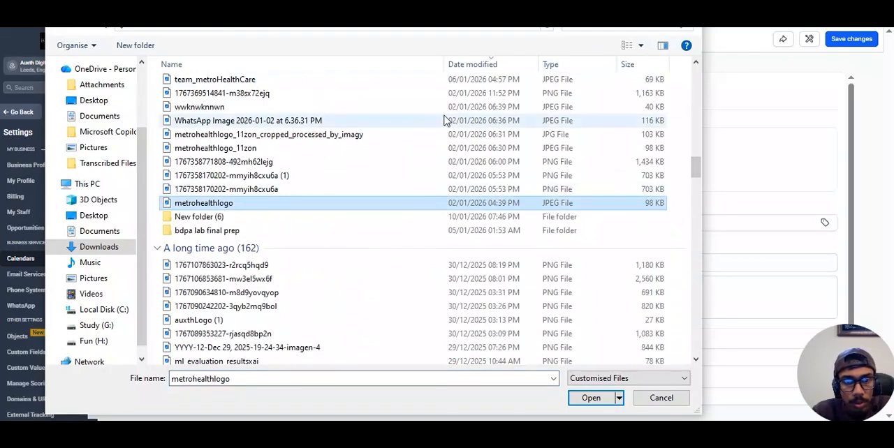
left_click(200, 320)
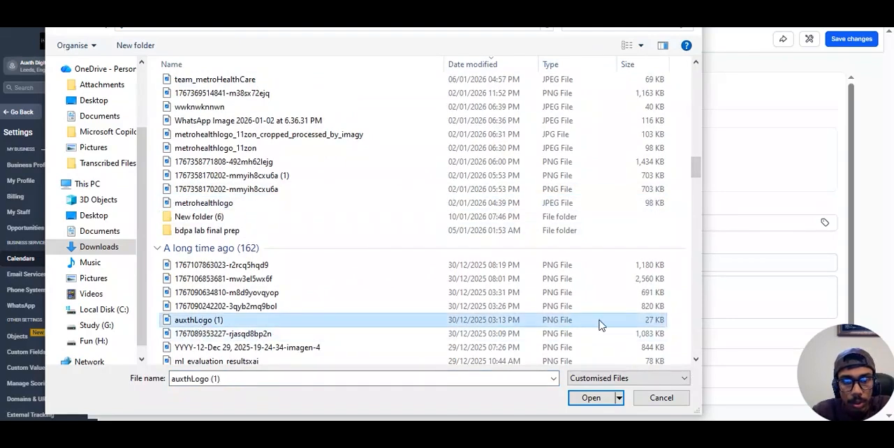
left_click(591, 398)
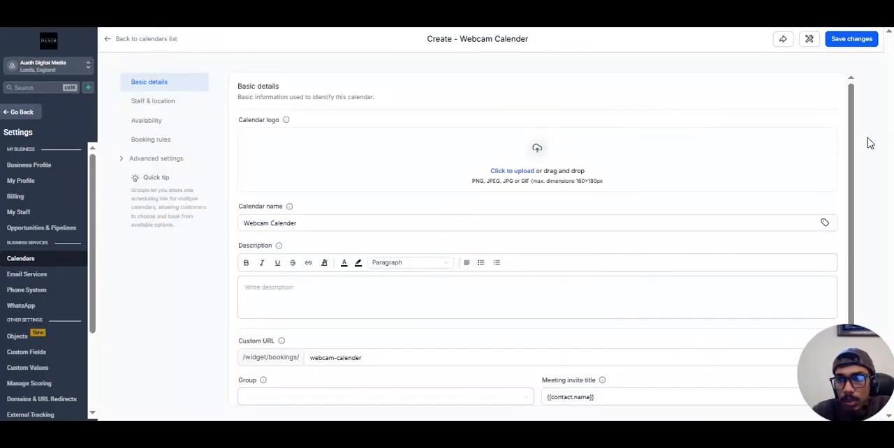
Step: Customize the staff member's booking availability schedule for this calendar only
mouse_move(853, 129)
left_mouse_down()
mouse_move(850, 233)
mouse_move(851, 140)
left_mouse_up()
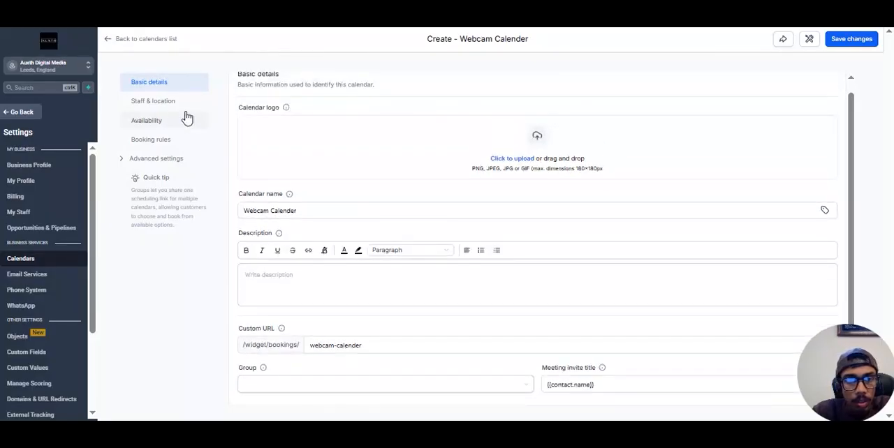
left_click(149, 122)
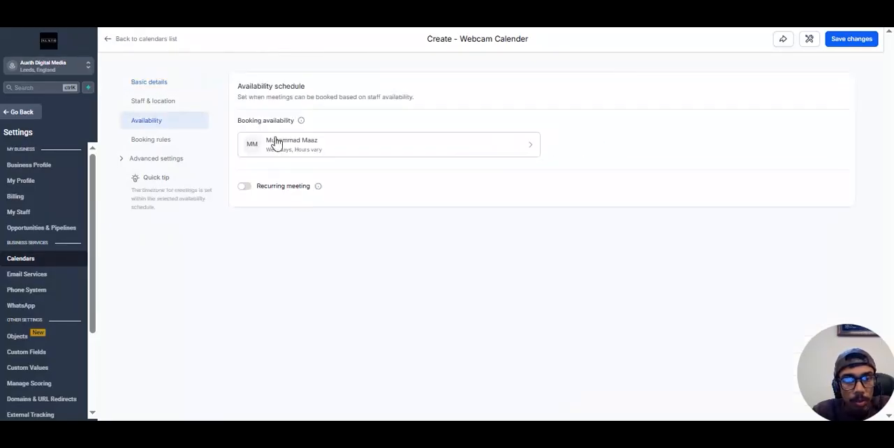
left_click(397, 147)
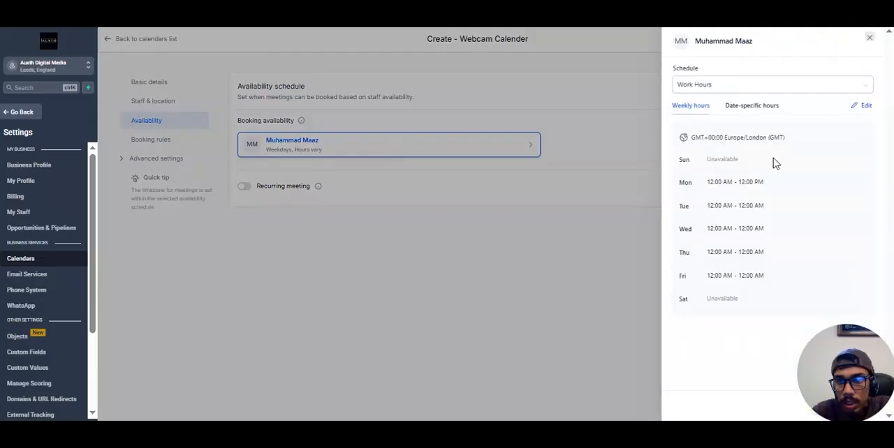
left_click(863, 109)
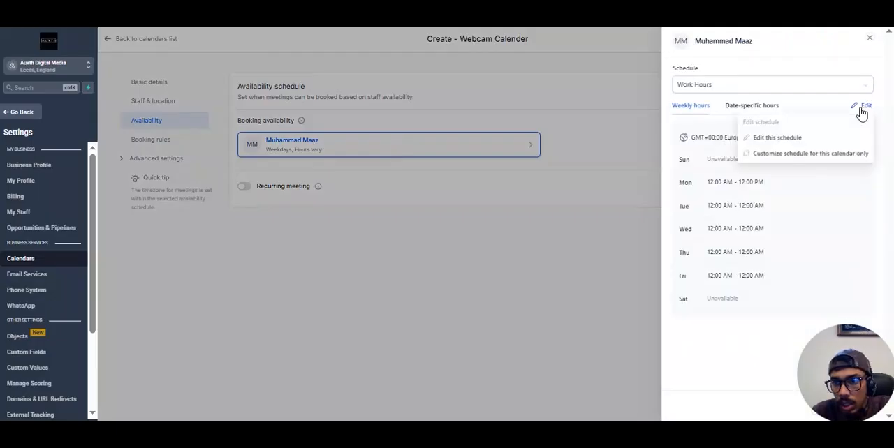
left_click(794, 161)
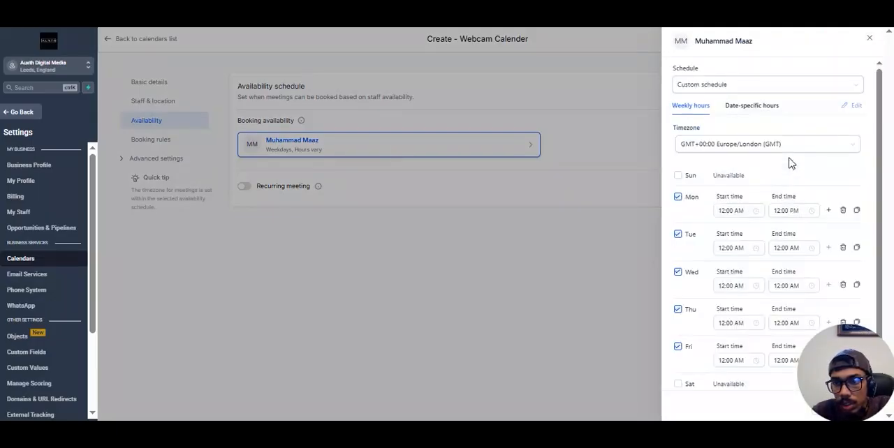
Step: Set Monday's availability in the custom schedule to start at 08:00 AM and end at 05:00 PM
left_click(743, 212)
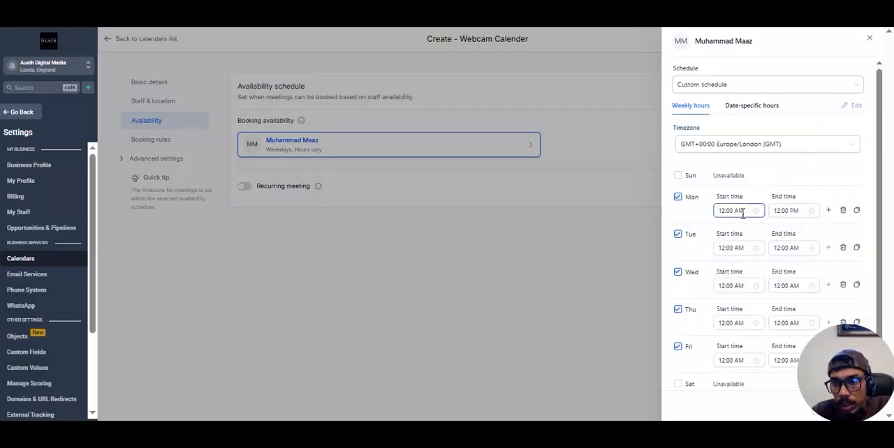
left_click(727, 211)
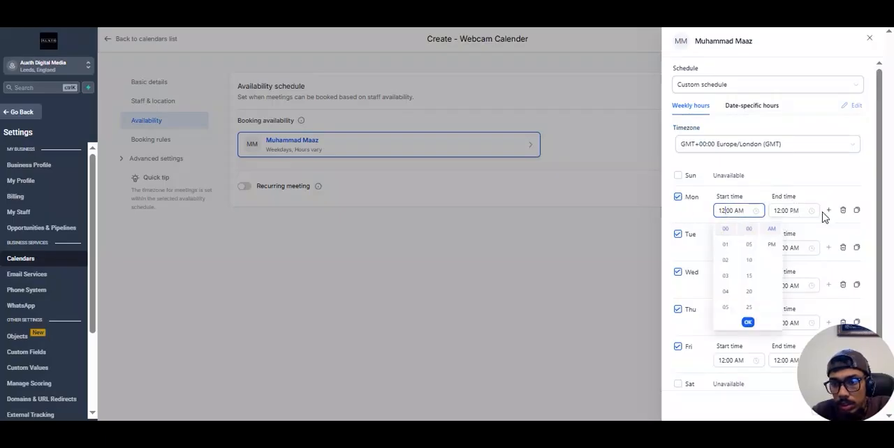
scroll(737, 258, "down", 2)
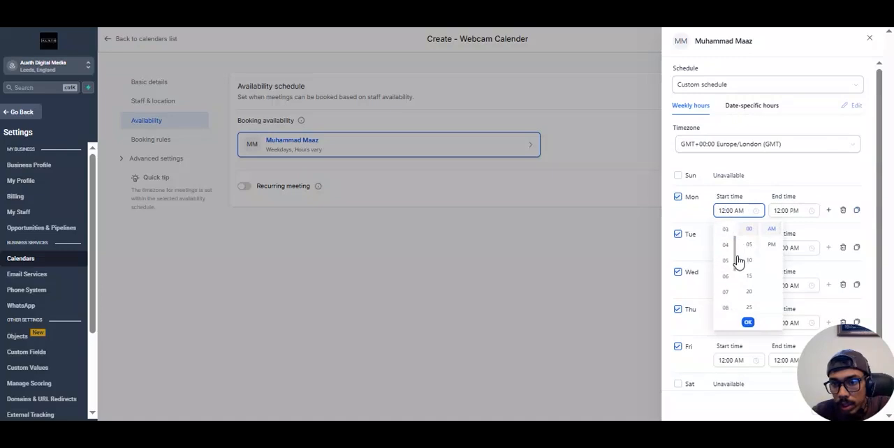
left_click(726, 295)
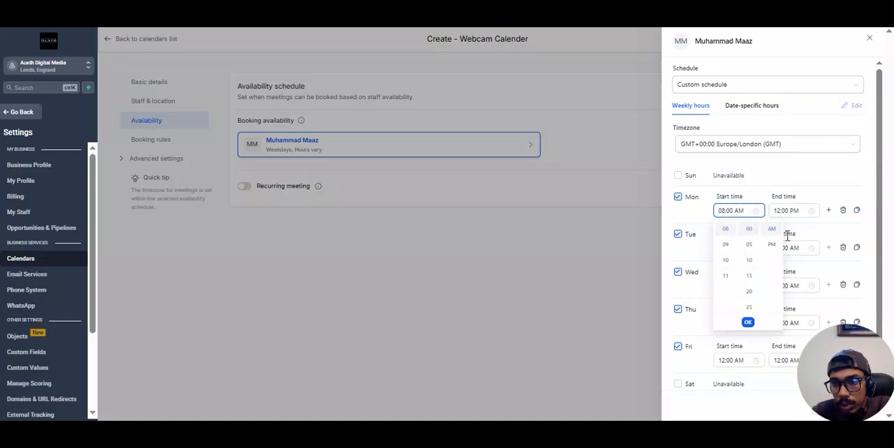
left_click(748, 323)
left_click(788, 211)
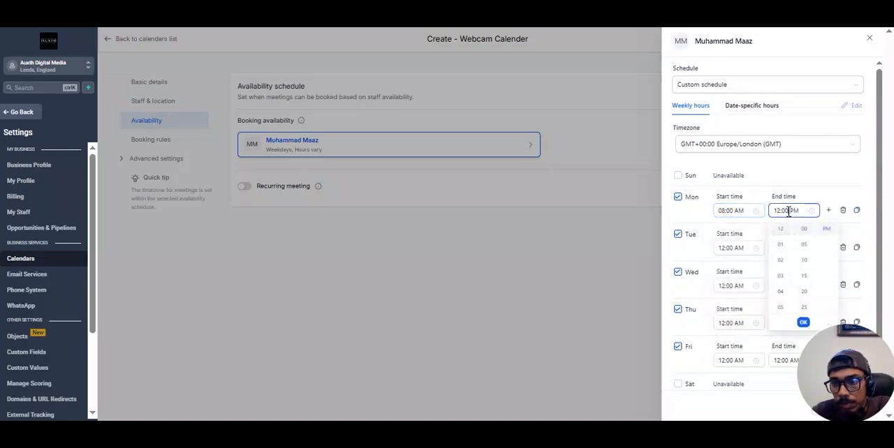
left_click(781, 307)
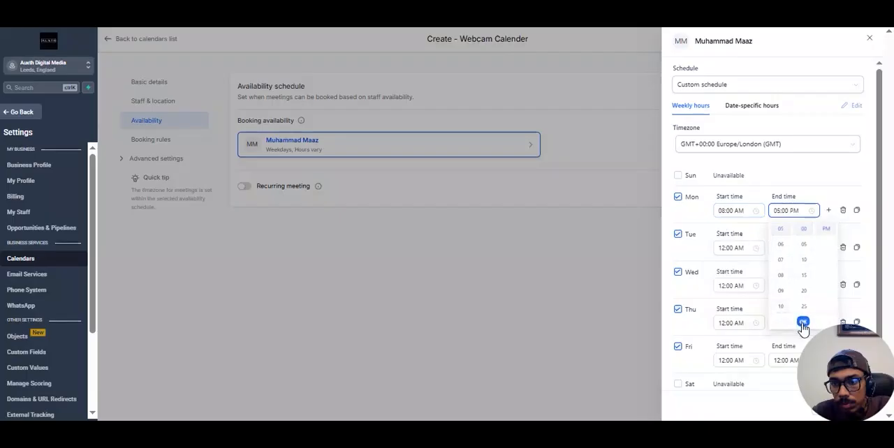
left_click(803, 322)
Step: Copy Monday's hours to Tuesday, Wednesday, Thursday and Friday
left_click(857, 211)
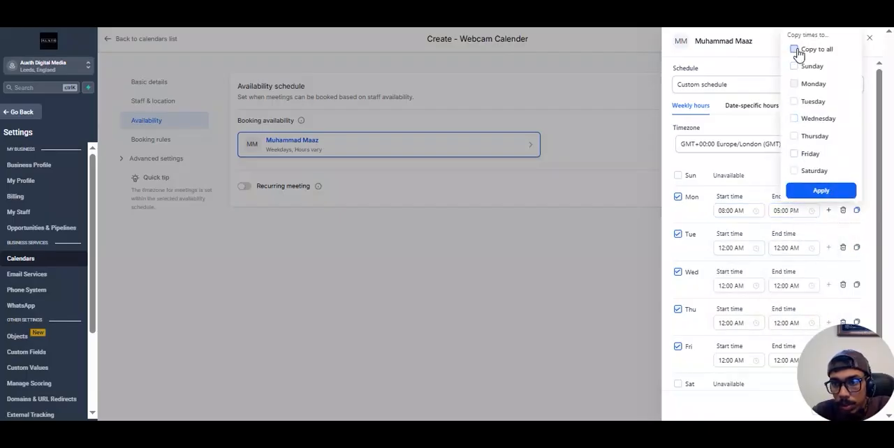
left_click(794, 101)
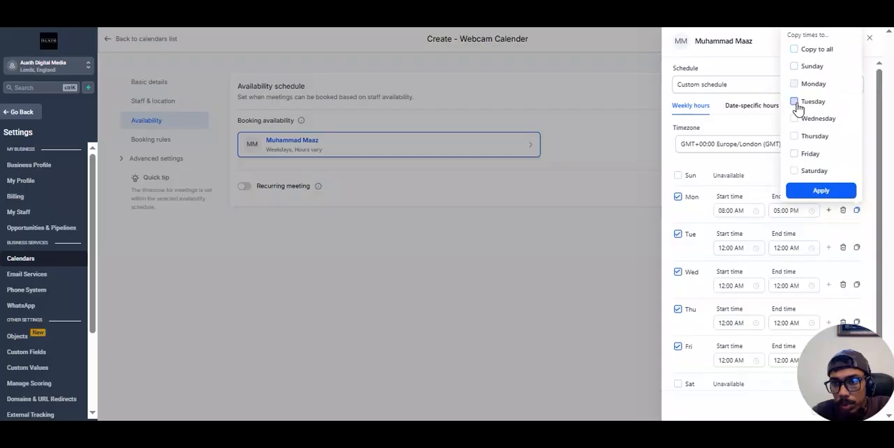
left_click(794, 119)
left_click(795, 136)
left_click(794, 153)
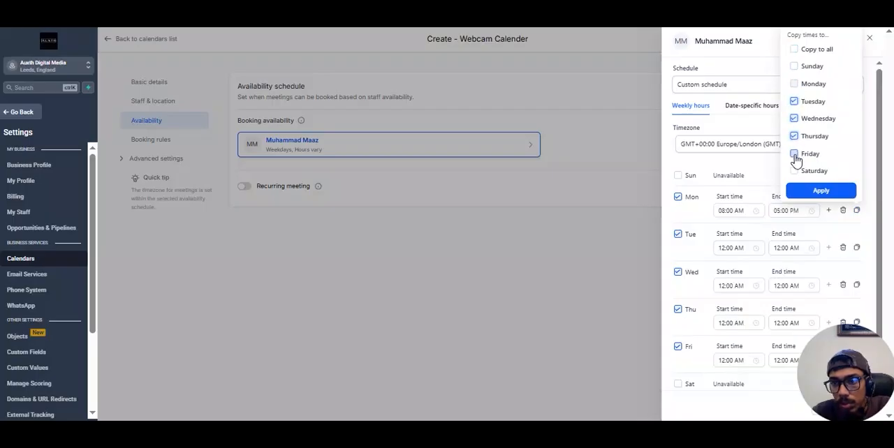
left_click(819, 192)
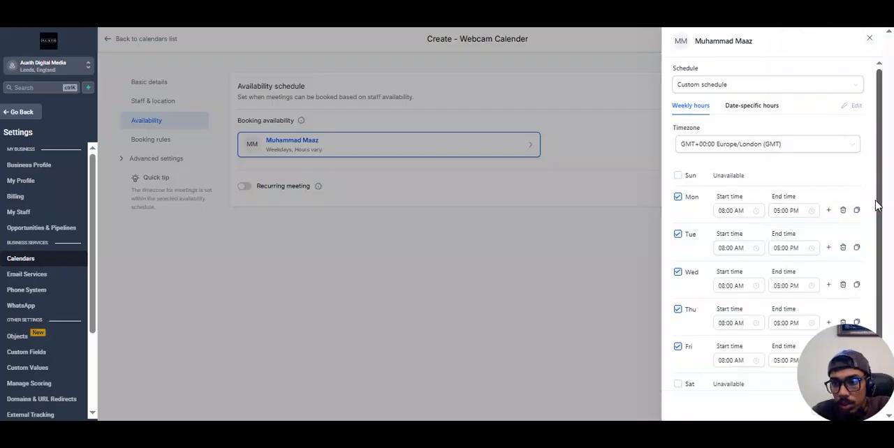
Step: Save the custom weekly schedule and close the availability editor
left_click_drag(836, 384, 688, 363)
left_click(856, 406)
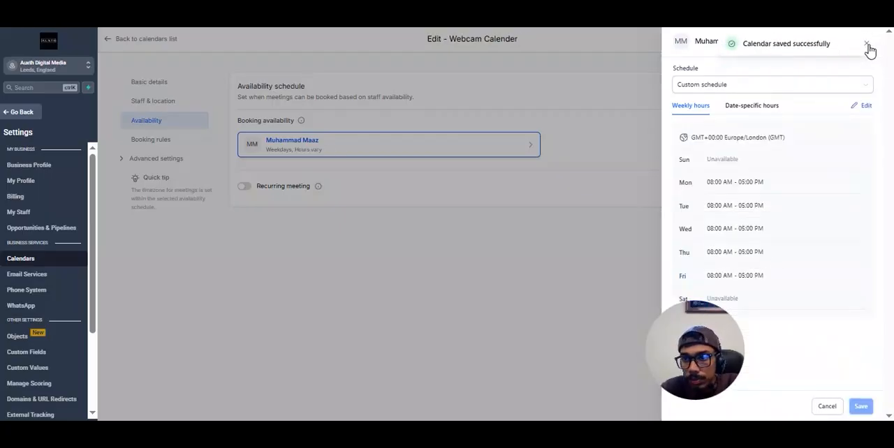
left_click(638, 195)
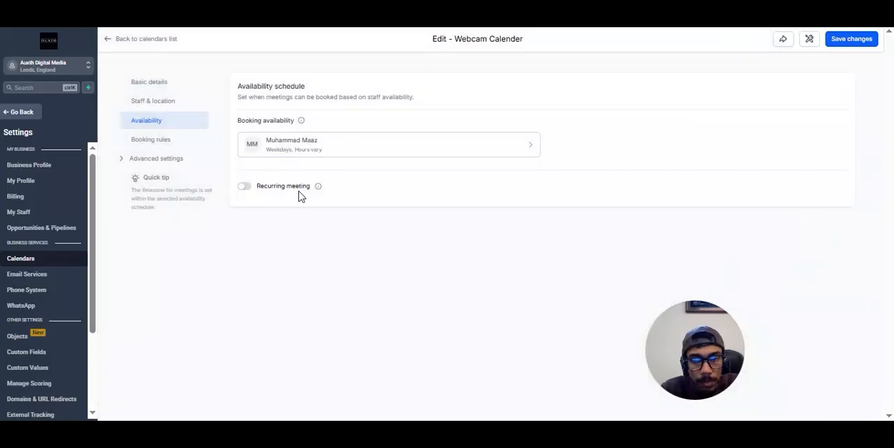
Step: Return to the calendar's basic details and copy its permanent link from the sharing options
left_click(149, 83)
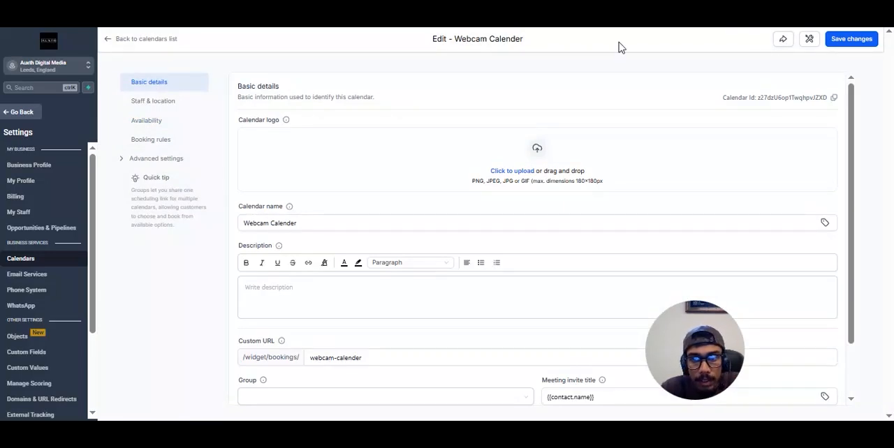
left_click(782, 40)
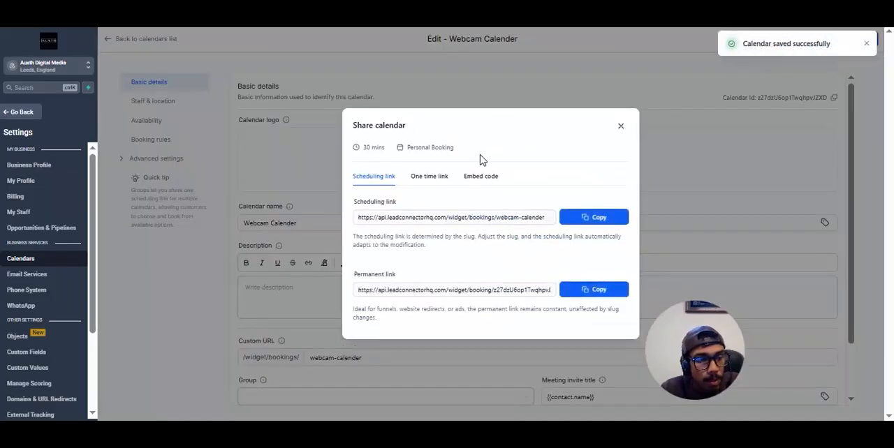
left_click(599, 289)
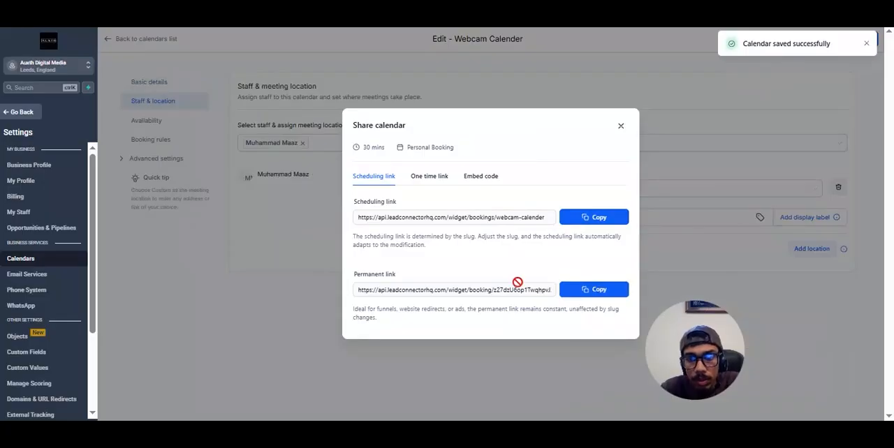
Step: Switch to a blank browser tab and open the Bitly web app at app.bitly.com
left_click(353, 14)
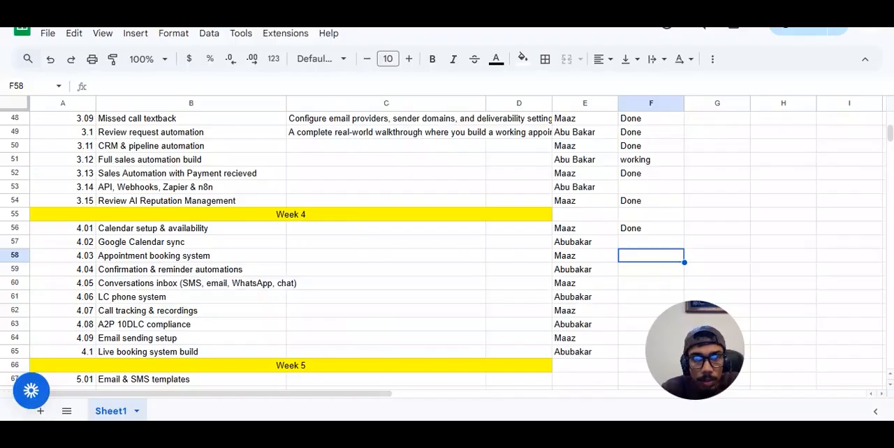
key("ctrl+Tab")
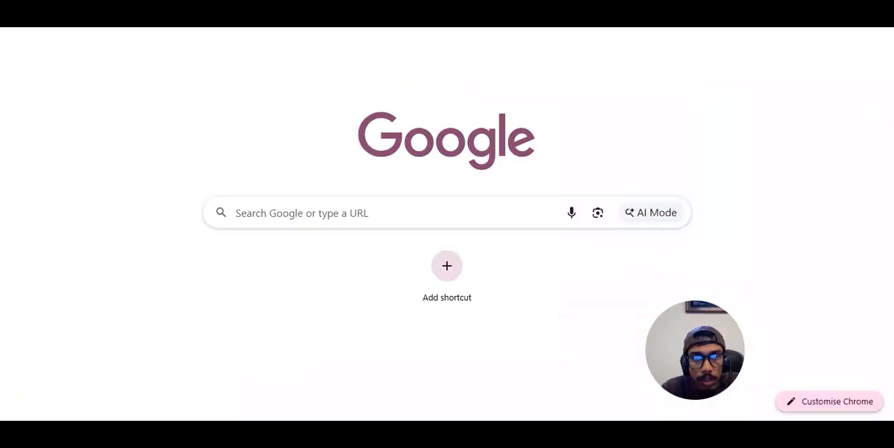
type("bitly")
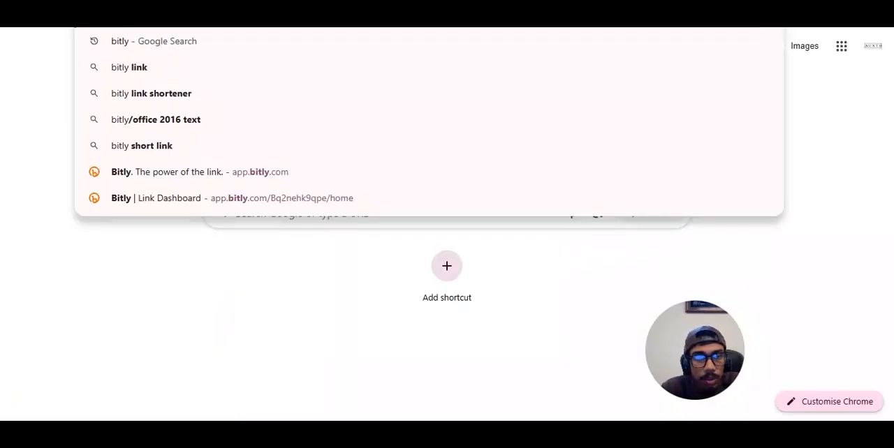
key("Down")
key("Down")
key("Down")
key("Down")
key("Down")
key("Down")
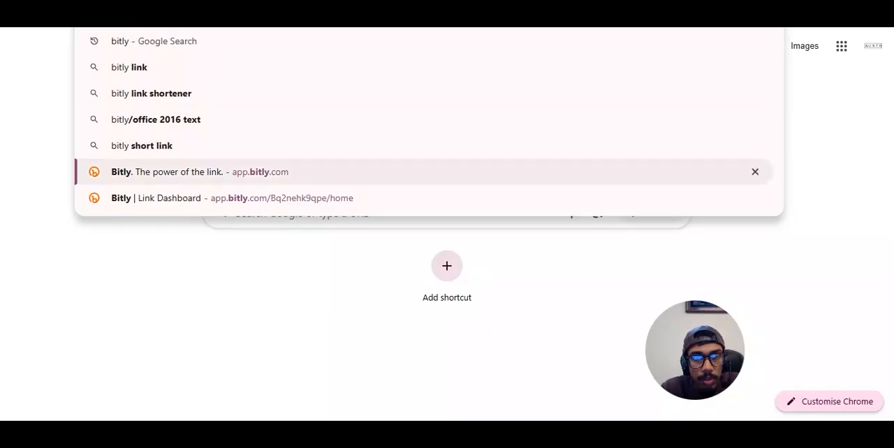
key("Return")
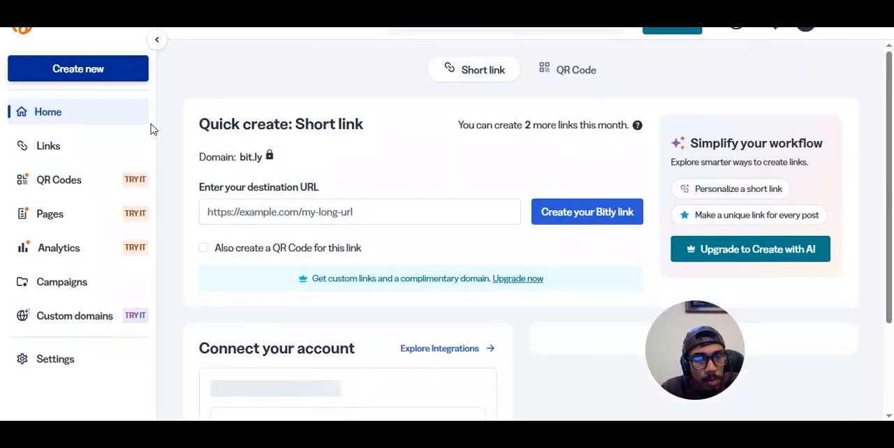
Step: Create a Bitly short link from the copied permanent calendar link and copy the short link
left_click(312, 212)
key("ctrl+v")
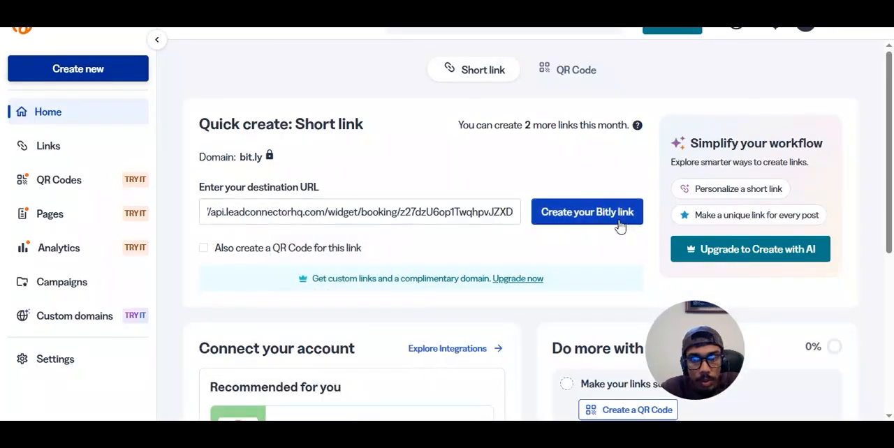
left_click(575, 216)
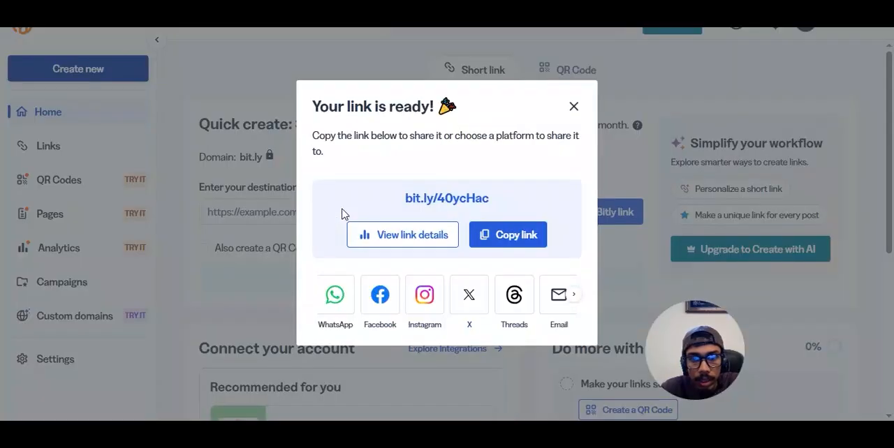
left_click(516, 248)
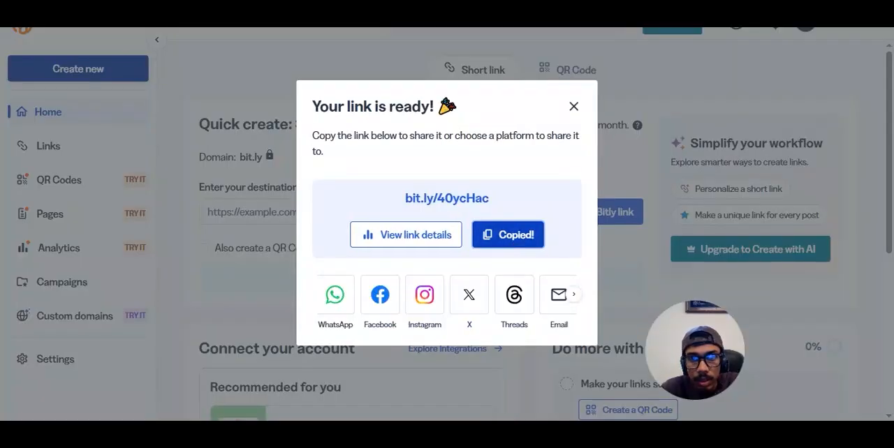
Step: Open the copied short link in a new browser tab to load the booking page
key("ctrl+t")
key("ctrl+v")
key("Return")
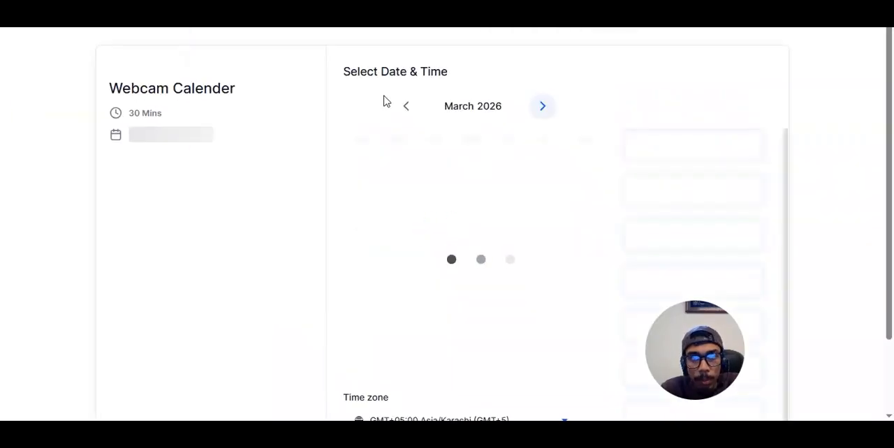
Step: Choose the 08:30 AM slot on Wednesday, March 18, 2026 and continue to the contact form
left_click_drag(889, 153, 893, 211)
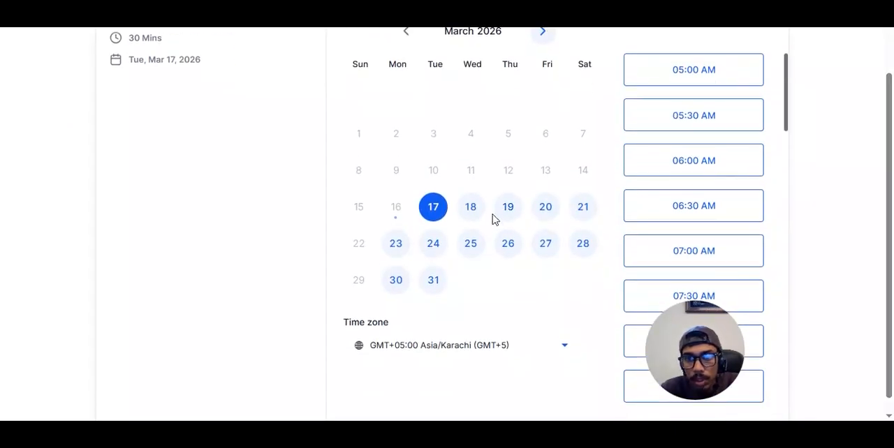
left_click(471, 213)
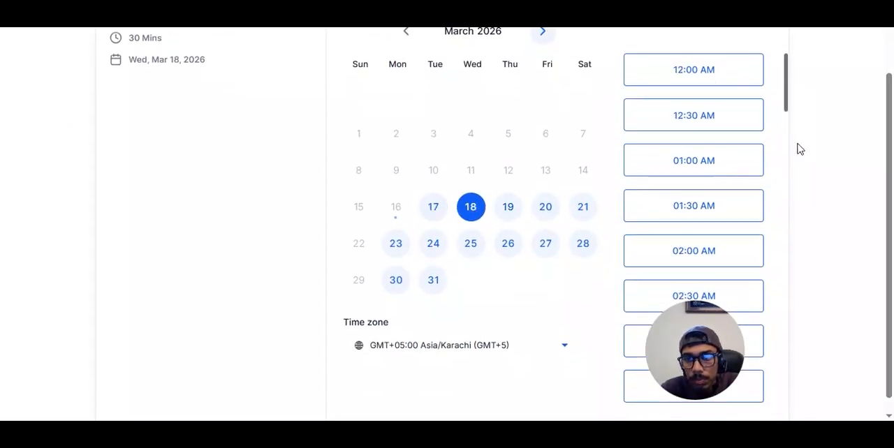
left_click_drag(795, 143, 793, 189)
scroll(789, 185, "down", 9)
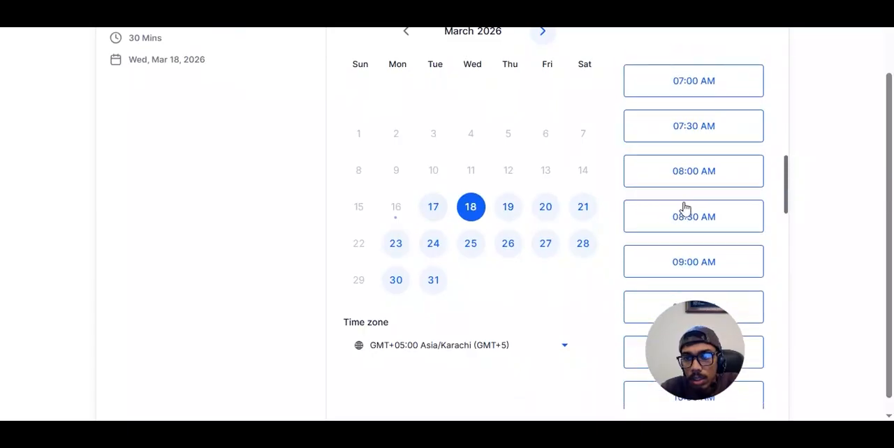
left_click(698, 227)
left_click(725, 220)
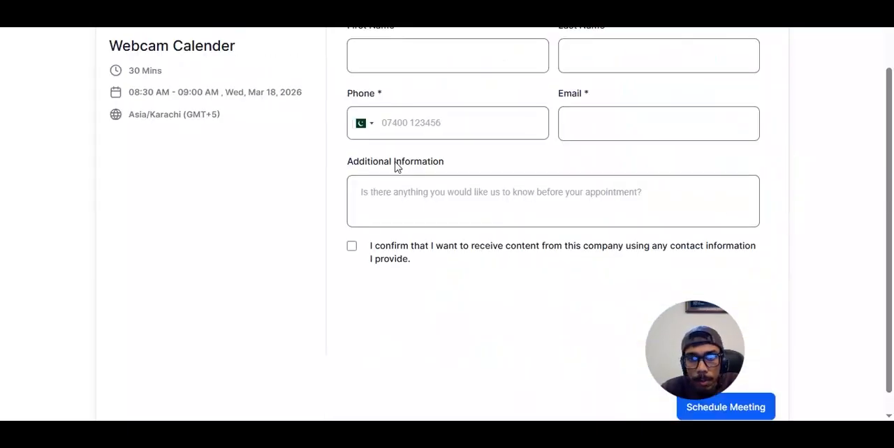
Step: Fill in the booking form with the contact's first name, last name, phone number and e-mail
left_click(394, 64)
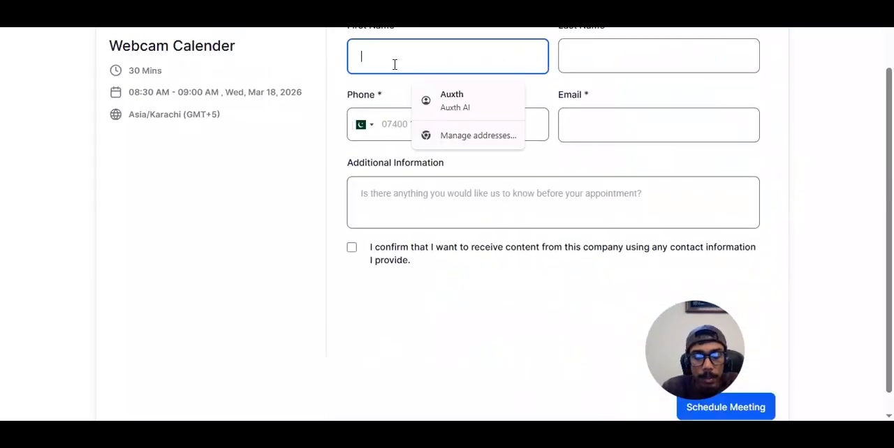
type("Maaz")
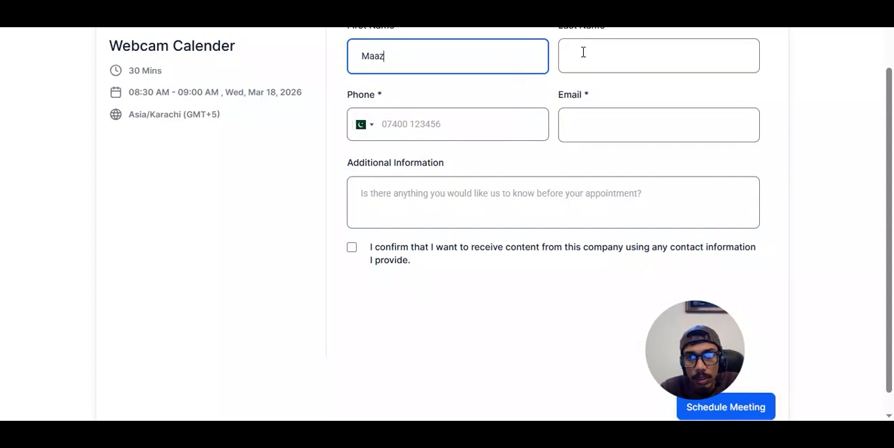
left_click(583, 53)
type("ing")
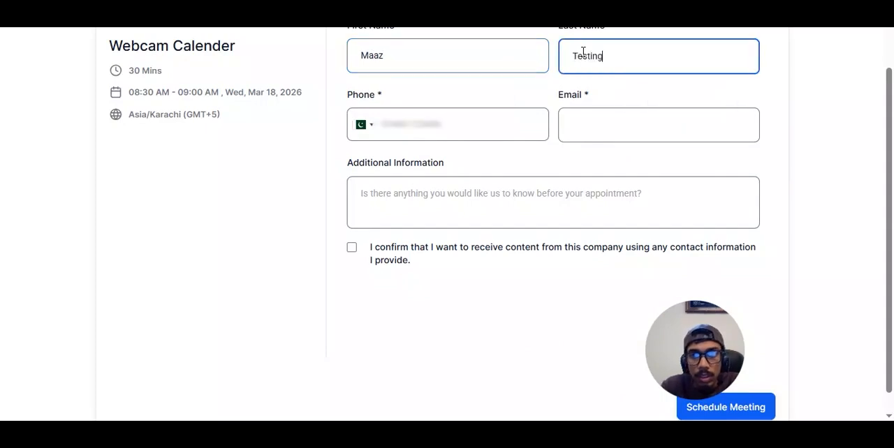
left_click(400, 136)
type("0000123456")
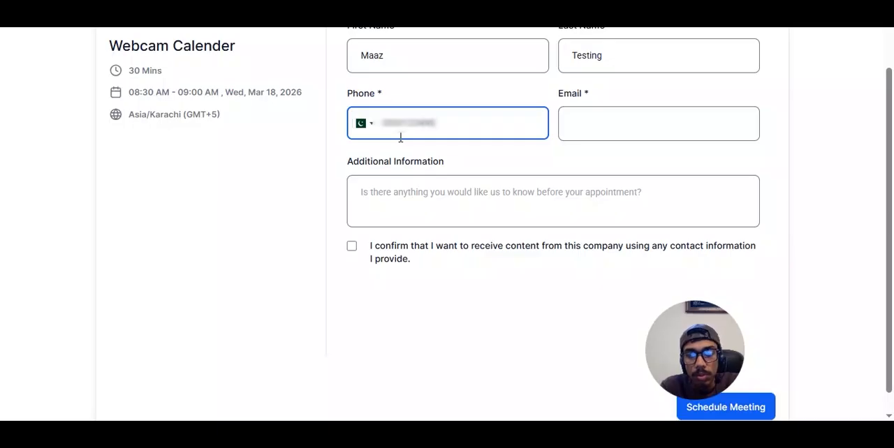
left_click(604, 124)
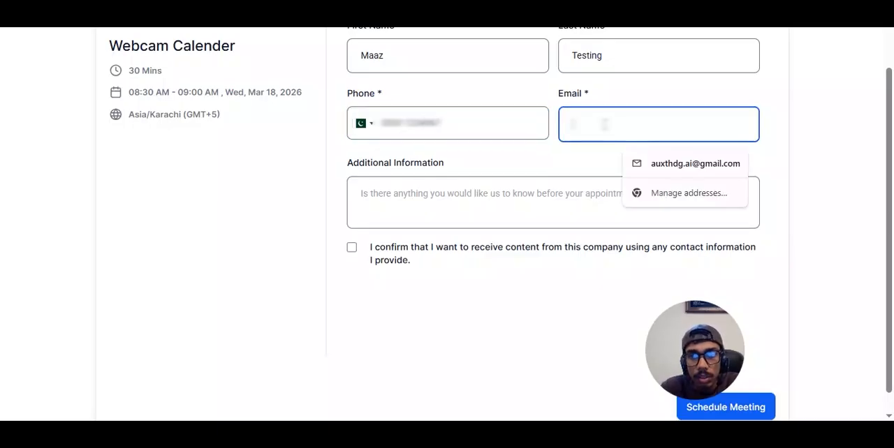
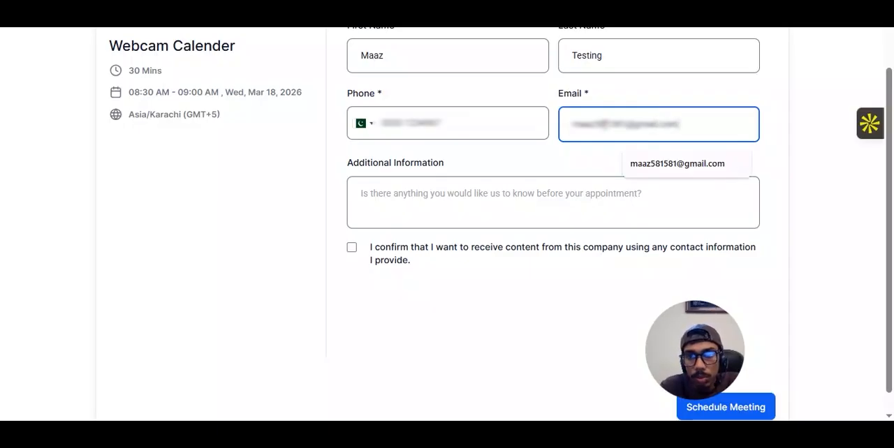
Step: Agree to receive content from the company and schedule the meeting
left_click(397, 199)
left_click(351, 248)
left_click(762, 414)
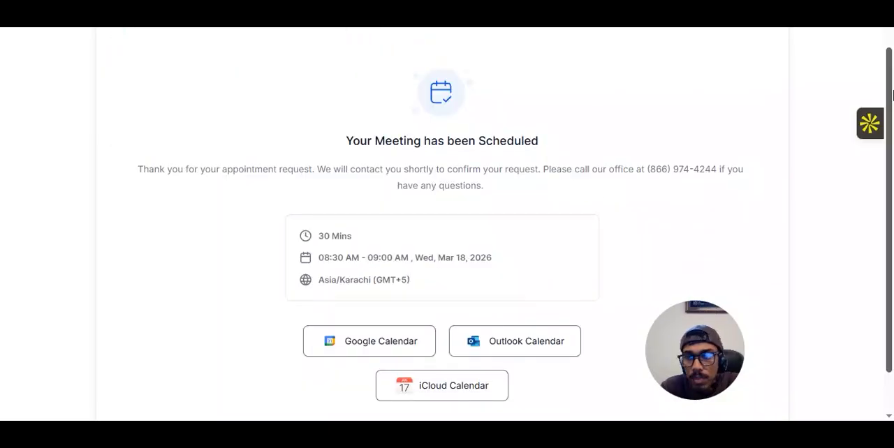
scroll(892, 95, "down", 1)
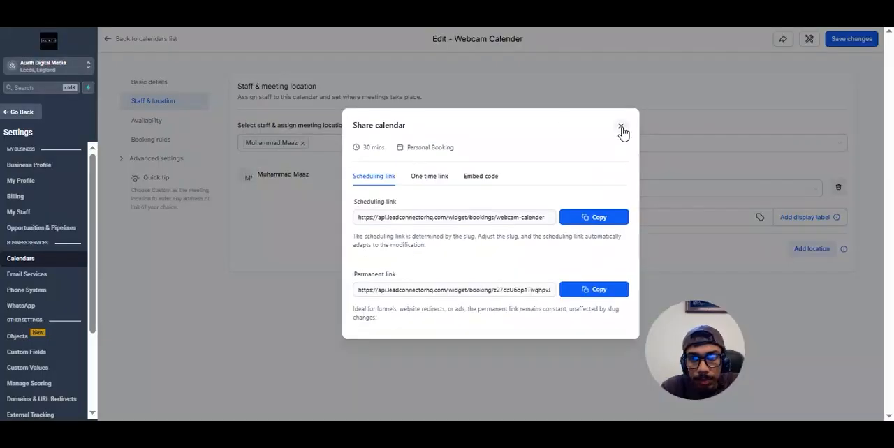
Step: Return to the calendar editor, close the sharing dialog, leave the settings and check the upcoming appointments in the Appointment List View
left_click(621, 126)
left_click(113, 43)
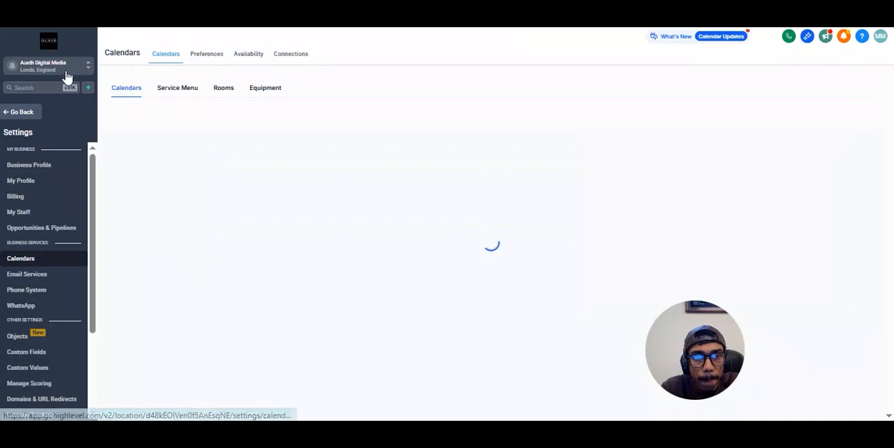
left_click(15, 114)
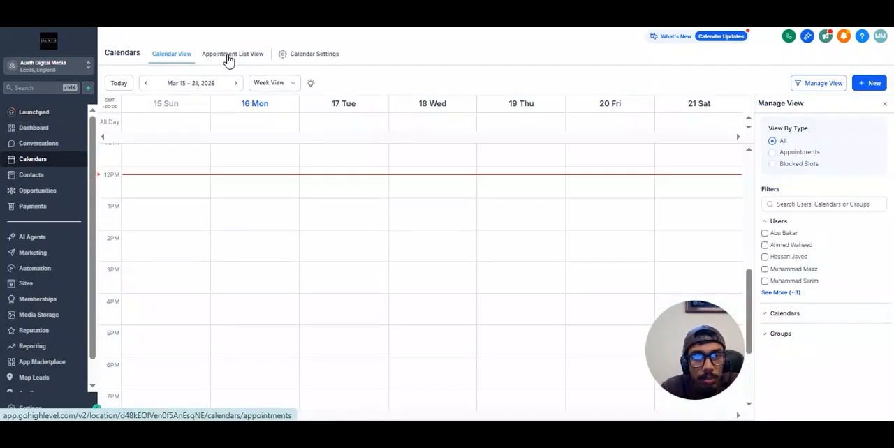
left_click(229, 60)
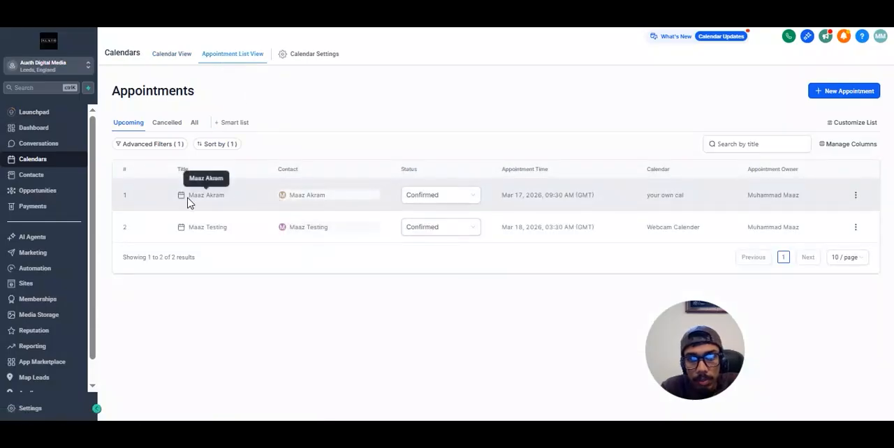
left_click_drag(512, 195, 569, 185)
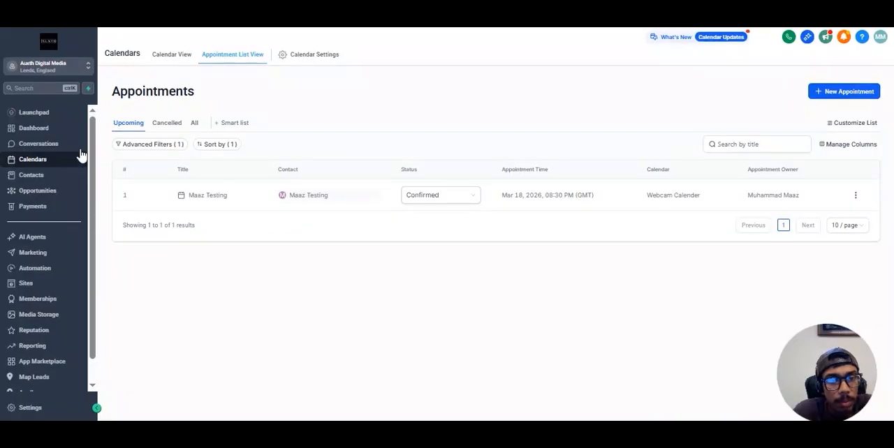
Step: Show the Appointment Booking Pipeline in Opportunities and look through its stages
left_click(38, 192)
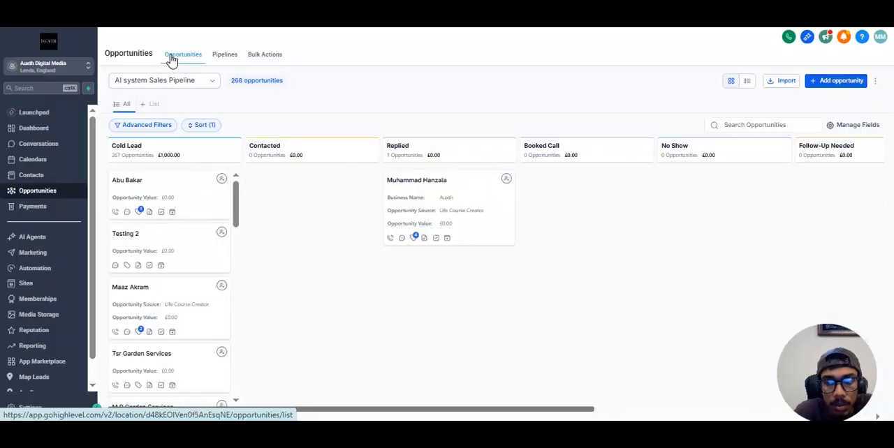
left_click(195, 82)
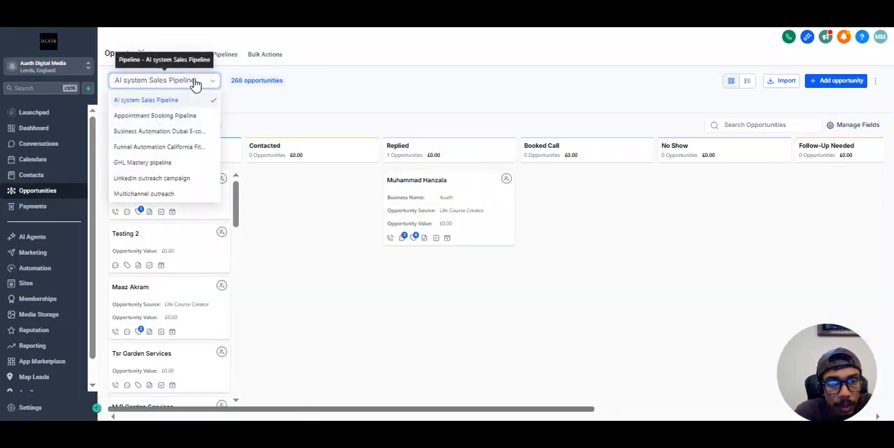
left_click(167, 119)
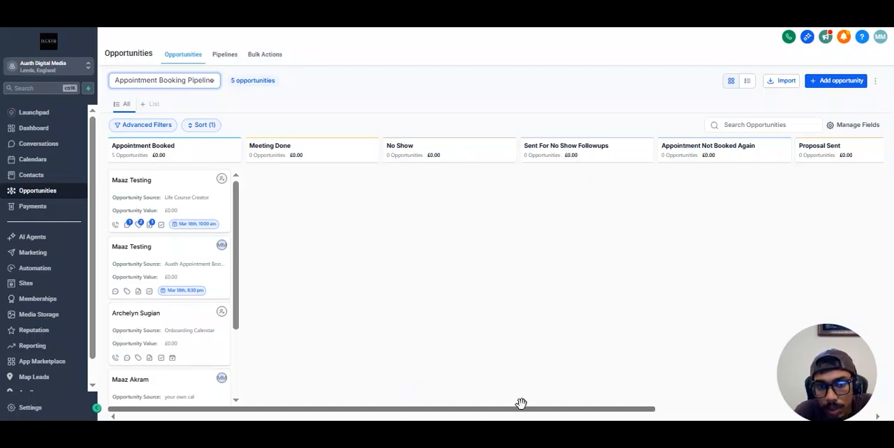
scroll(524, 404, "right", 3)
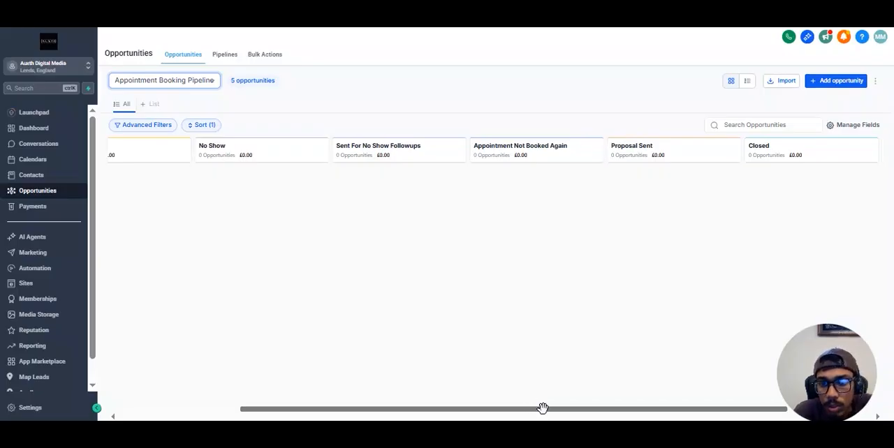
left_click_drag(543, 408, 387, 417)
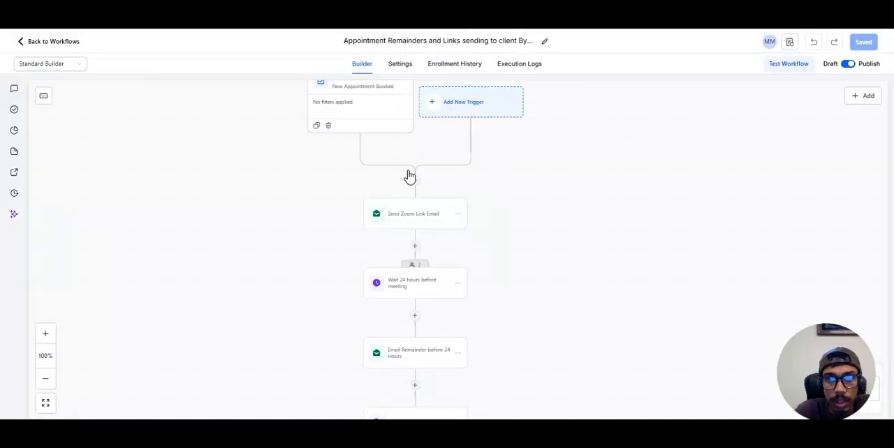
Step: Open the Send Zoom Link Email action in the appointment reminder workflow and review its message text
left_click_drag(325, 154, 301, 208)
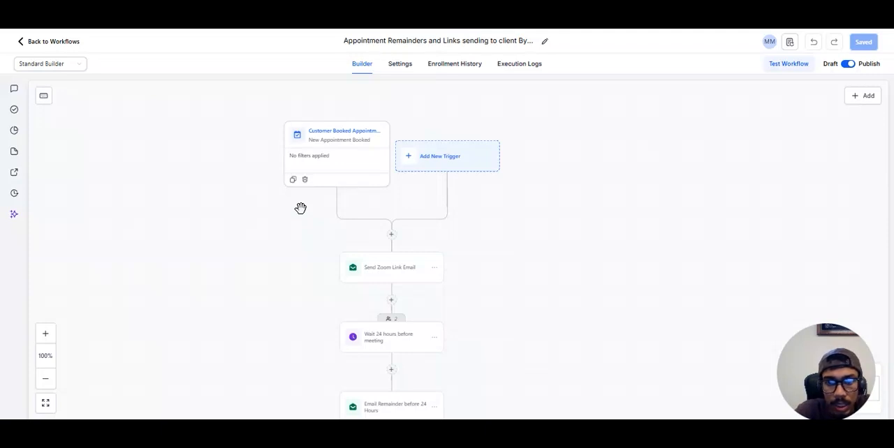
left_click_drag(329, 254, 299, 239)
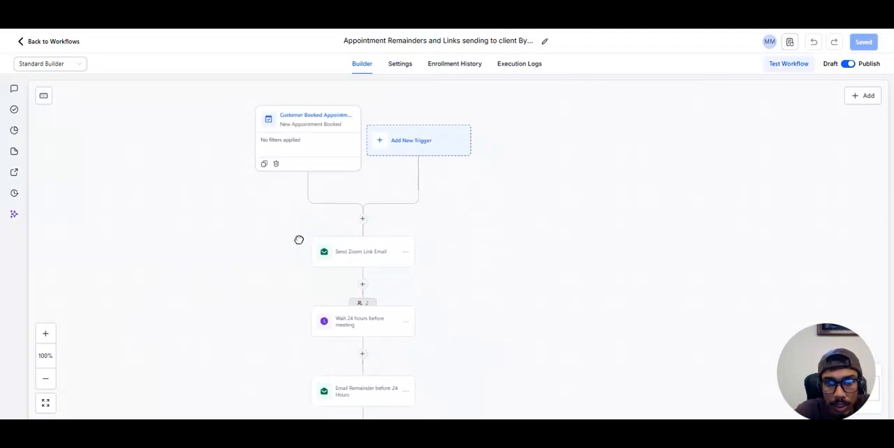
left_click(361, 257)
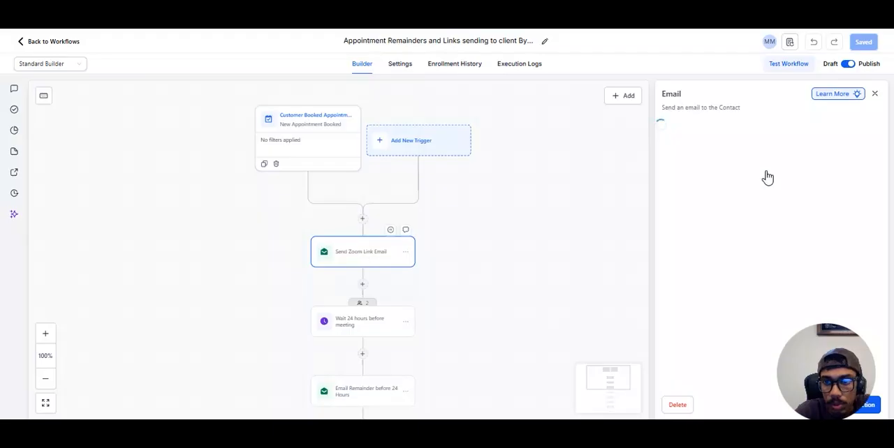
left_click_drag(831, 379, 56, 364)
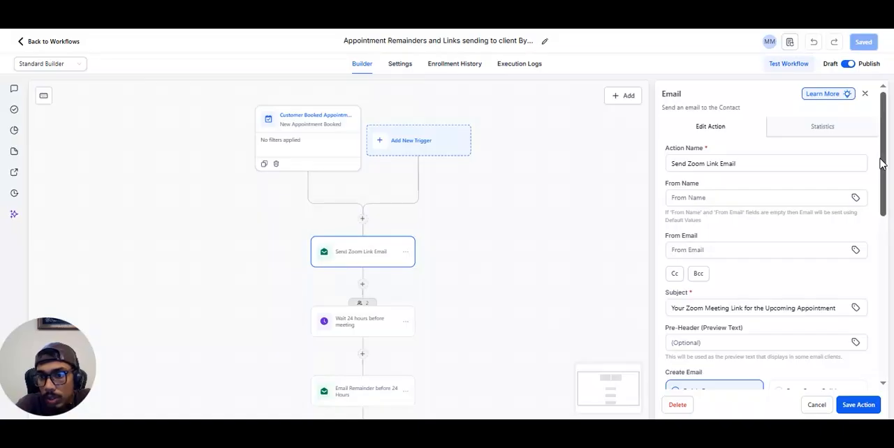
left_click_drag(882, 162, 887, 278)
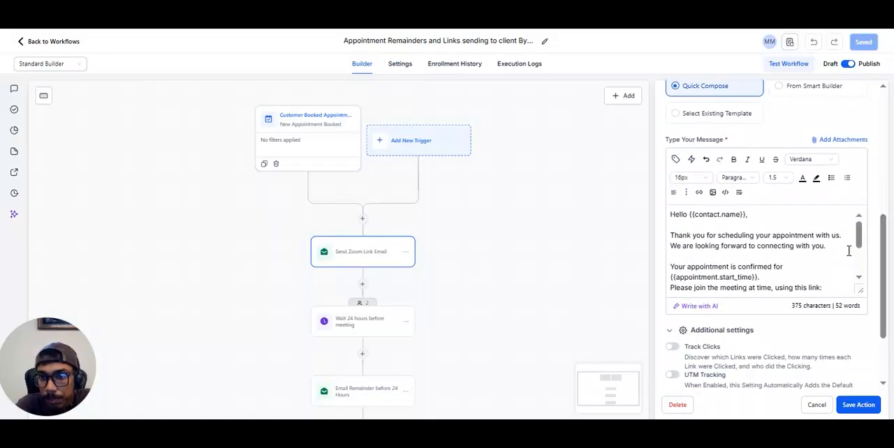
left_click_drag(862, 238, 860, 246)
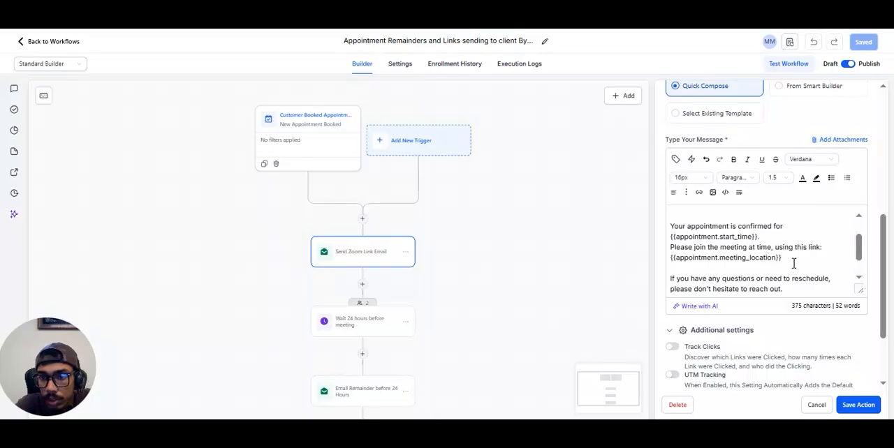
Step: Check the meeting location link and the closing text of the Zoom link email, and leave the action without saving
left_click_drag(667, 269, 664, 259)
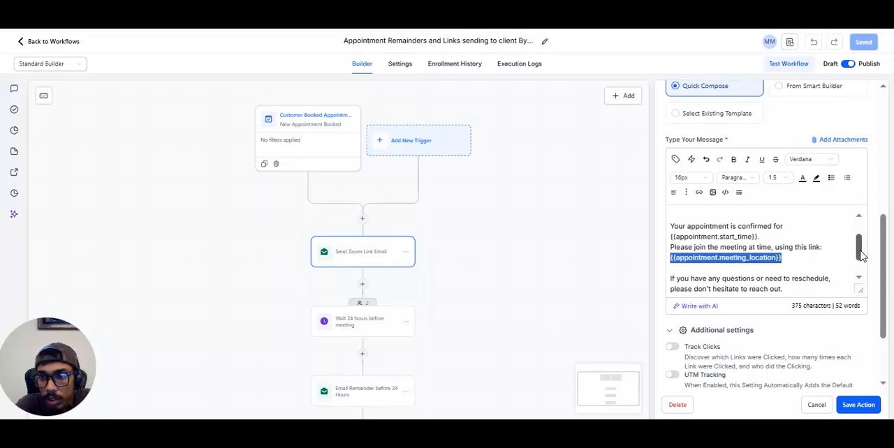
left_click_drag(860, 258, 861, 265)
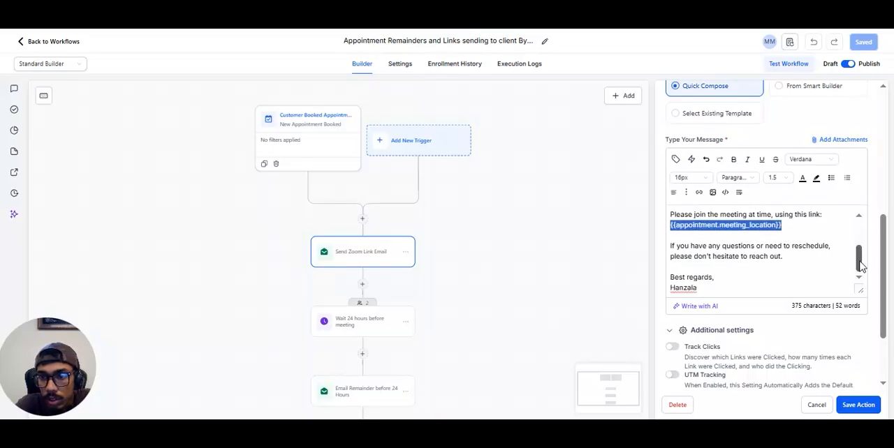
left_click(817, 405)
Step: Open the Wait 24 hours before meeting action, review its timing settings and leave it without saving
scroll(529, 237, "down", 3)
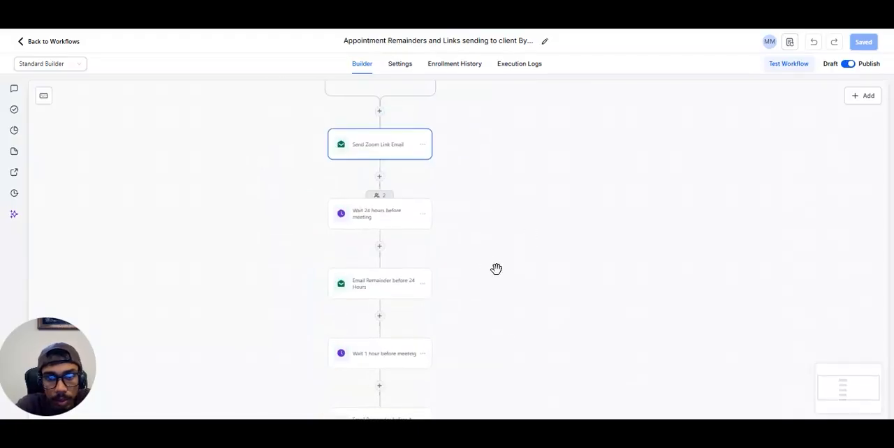
left_click(371, 223)
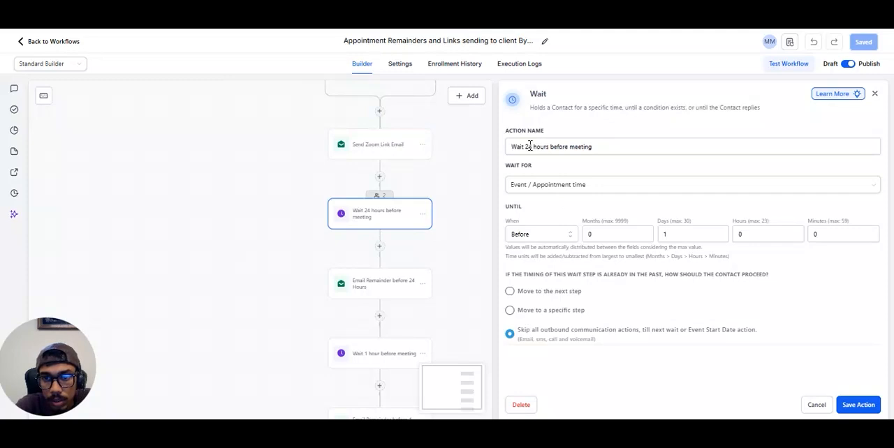
left_click(595, 147)
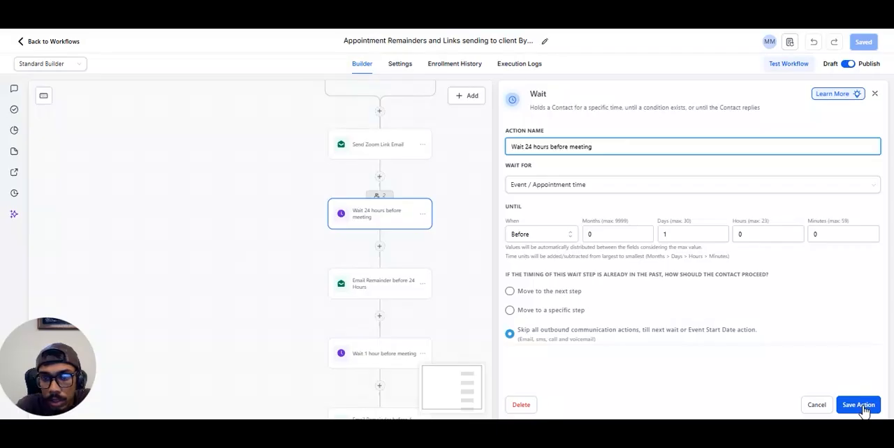
left_click(828, 408)
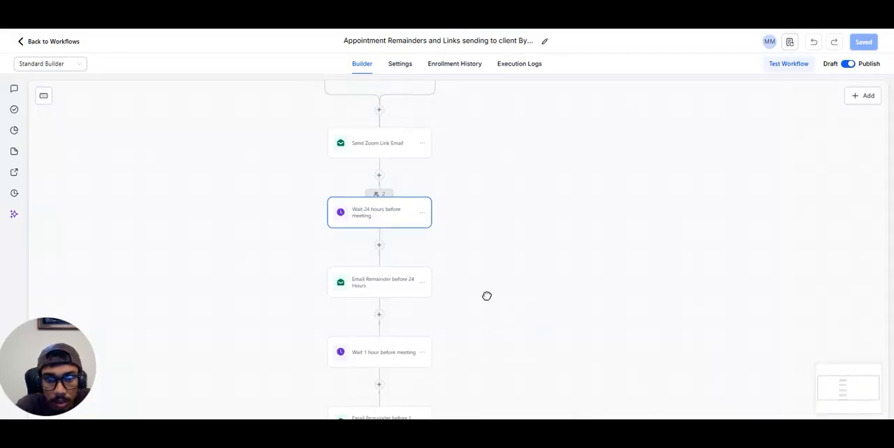
Step: Open the Wait 1 hour before meeting action, review its timing settings and leave it without saving
left_click_drag(487, 296, 453, 195)
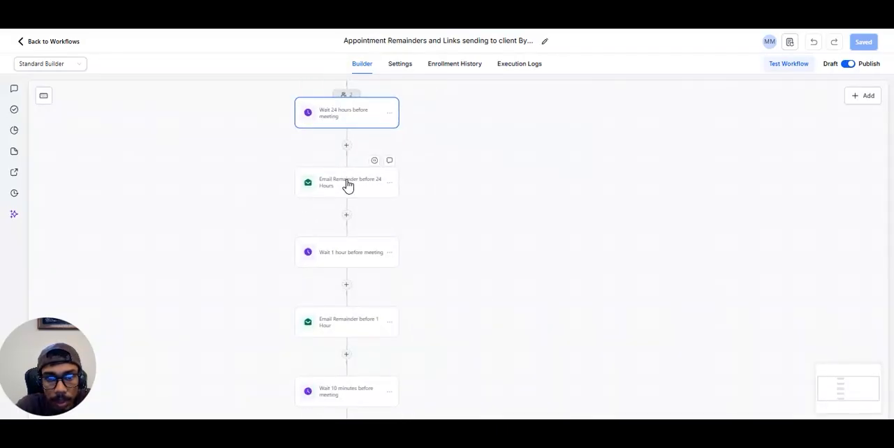
left_click_drag(431, 249, 457, 173)
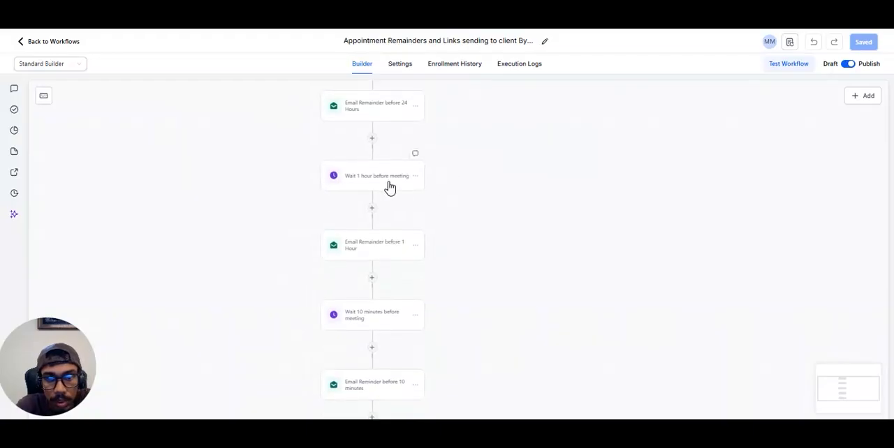
left_click(389, 185)
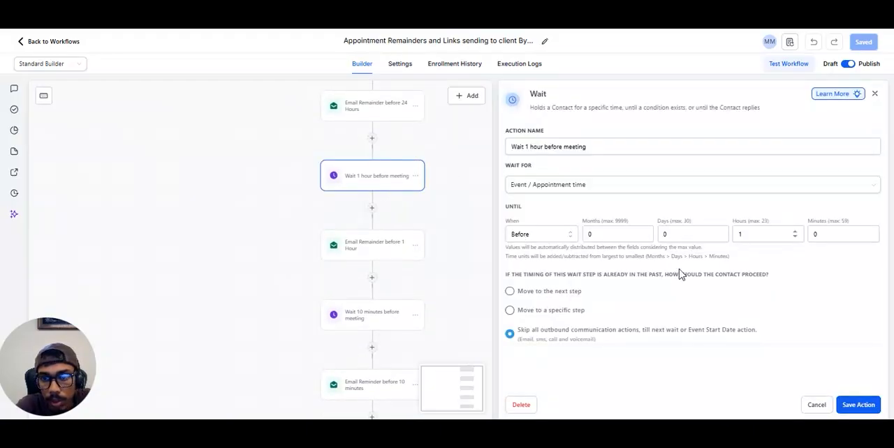
left_click(815, 406)
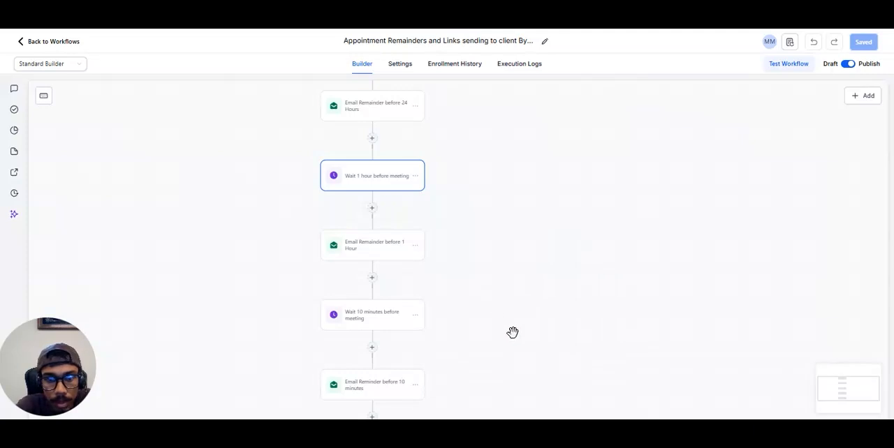
Step: Look through the remaining 1-hour and 10-minute reminder steps to the end of the workflow, and return to its first actions
left_click_drag(513, 332, 519, 226)
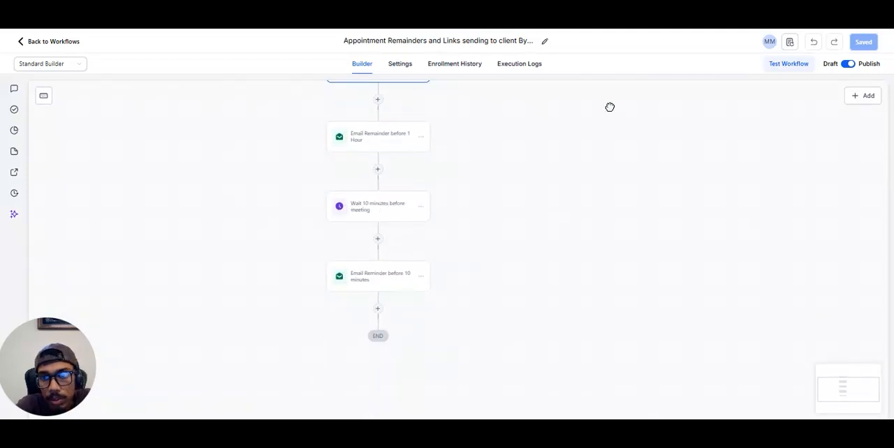
left_click_drag(609, 108, 533, 242)
left_click_drag(531, 86, 533, 267)
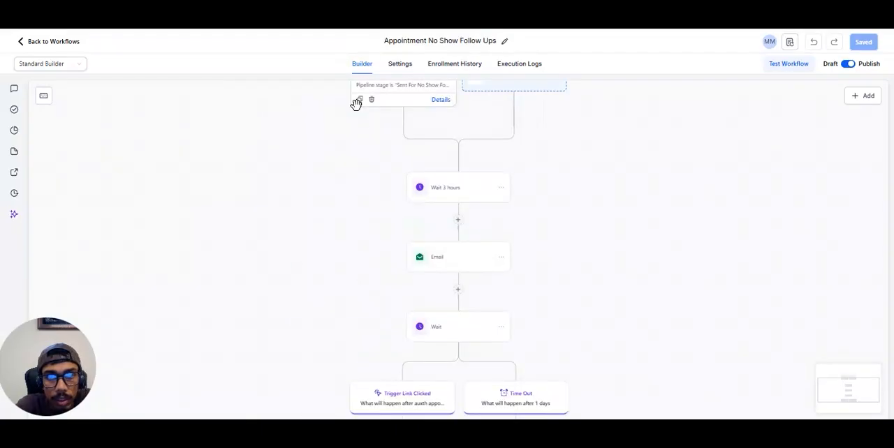
scroll(357, 102, "down", 5)
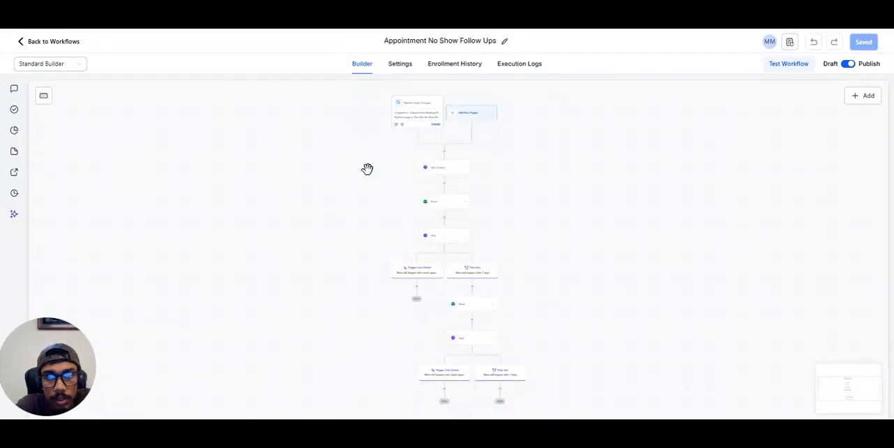
Step: Examine the Appointment No Show Follow Ups workflow from its Pipeline Stage Changed trigger to the first Wait branches
left_click_drag(365, 164, 288, 221)
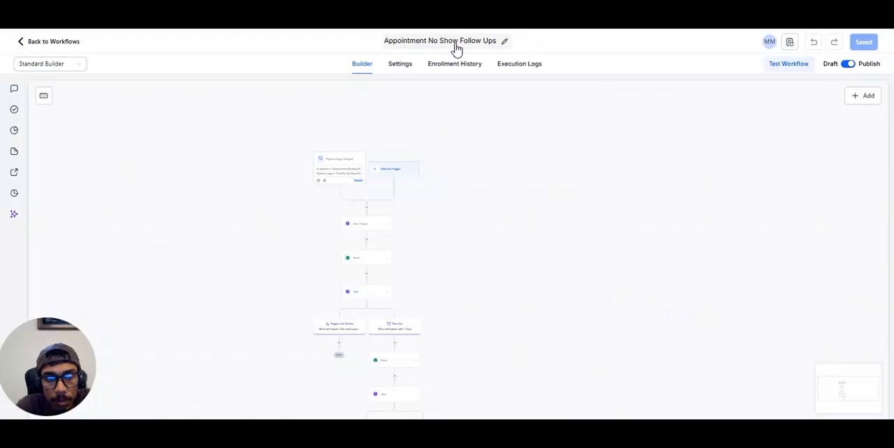
left_click_drag(48, 371, 845, 154)
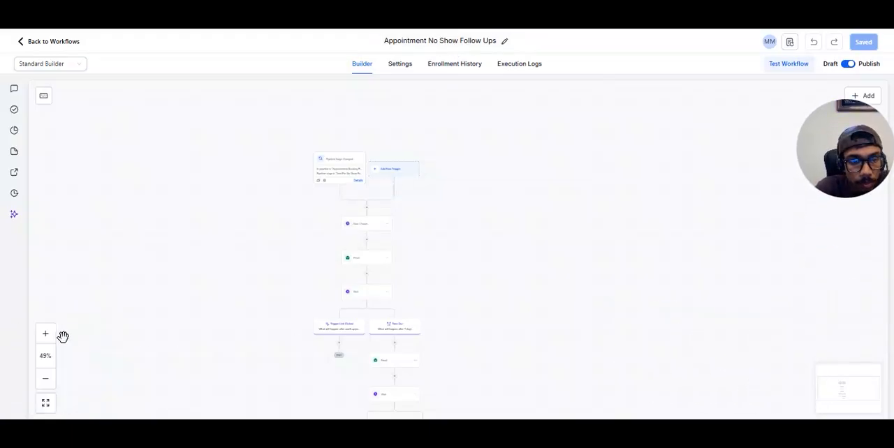
left_click(48, 336)
left_click(48, 335)
left_click(48, 336)
left_click_drag(106, 185, 187, 325)
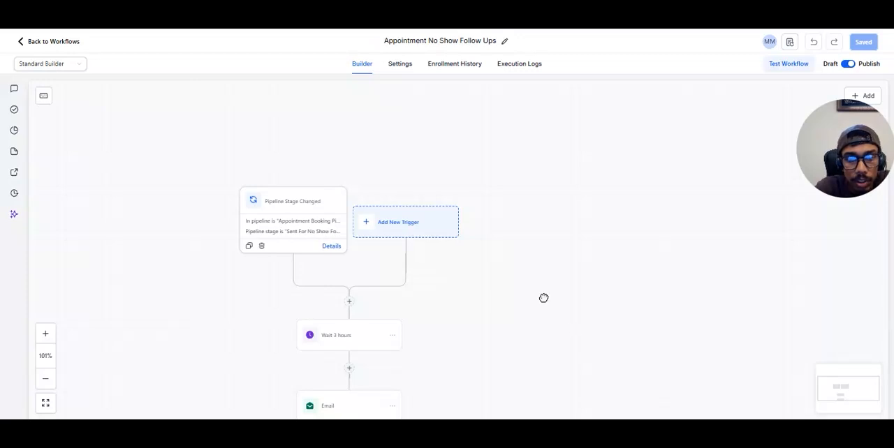
left_click_drag(544, 299, 503, 167)
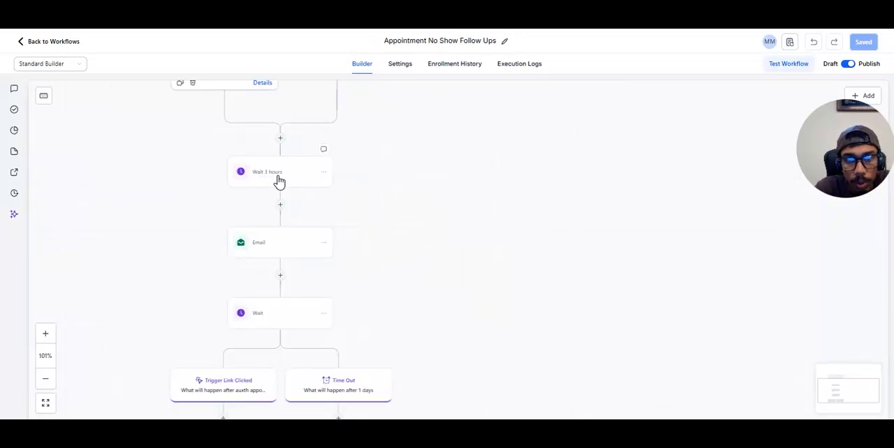
left_click_drag(456, 251, 523, 146)
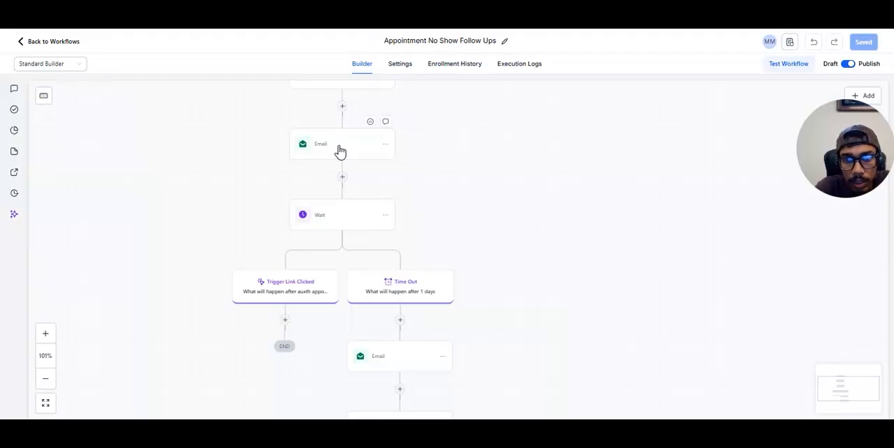
Step: Open the first no-show follow-up Email action, highlight the rebooking trigger link in its message and save the action
left_click(340, 152)
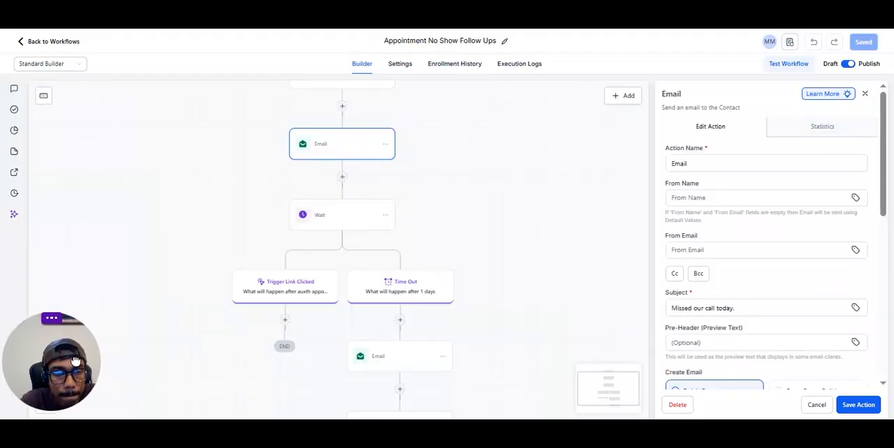
left_click_drag(884, 187, 859, 303)
left_click(809, 290)
left_click_drag(809, 291, 671, 294)
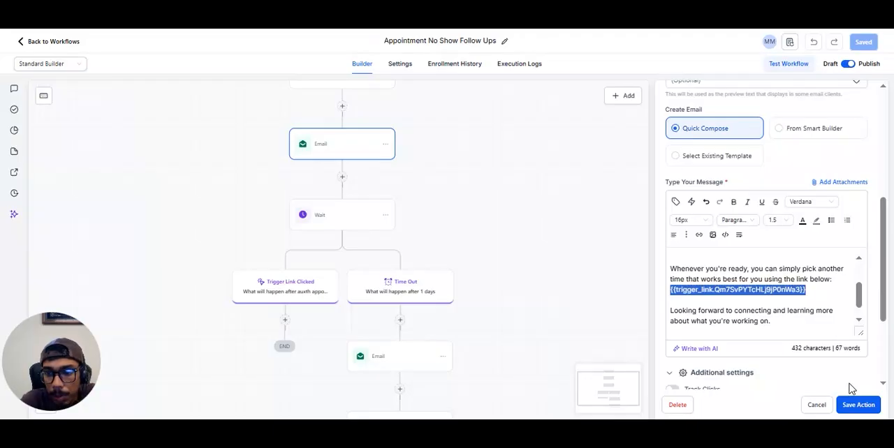
left_click(859, 406)
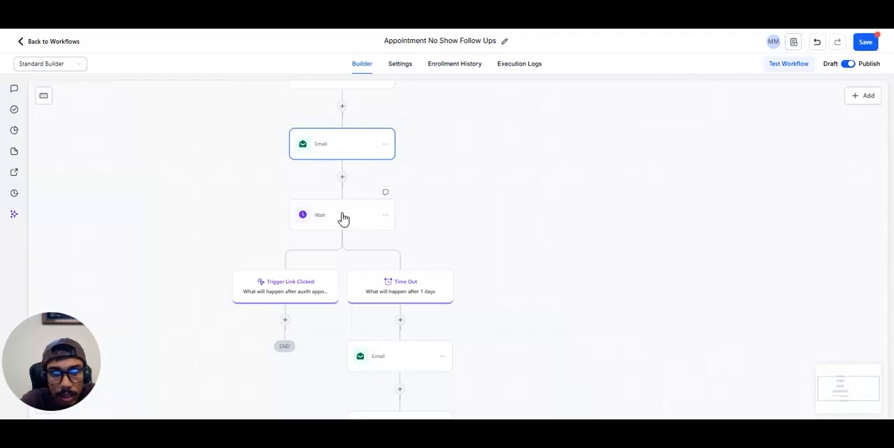
Step: Review and save the first trigger-link Wait action, and look through the second Email and Wait branches below its Time Out path
left_click(343, 219)
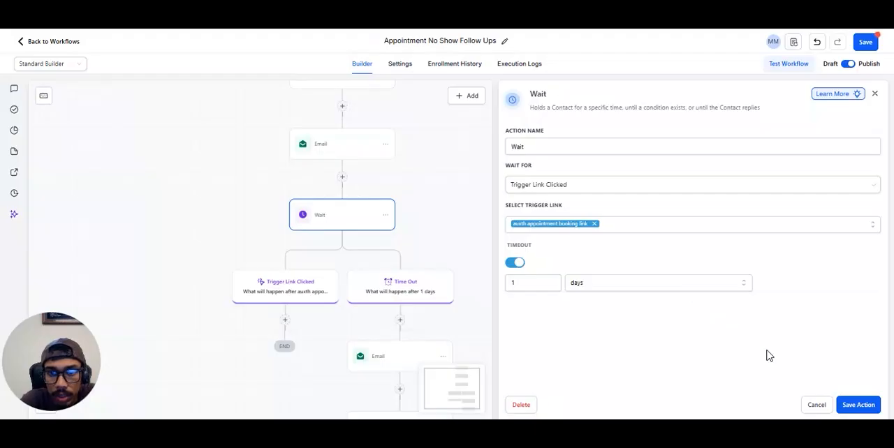
left_click(848, 405)
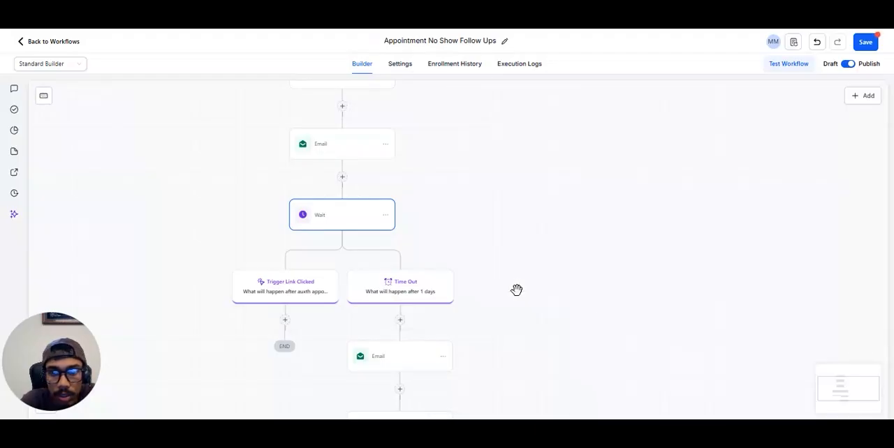
left_click_drag(596, 305, 583, 193)
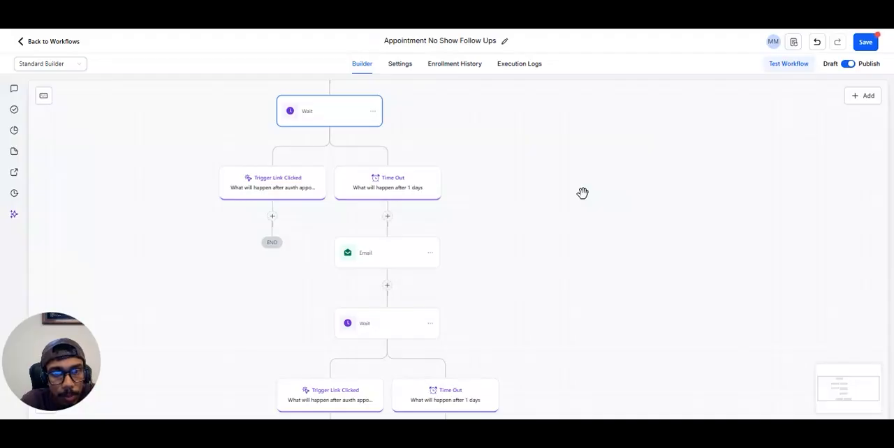
left_click_drag(505, 128, 453, 84)
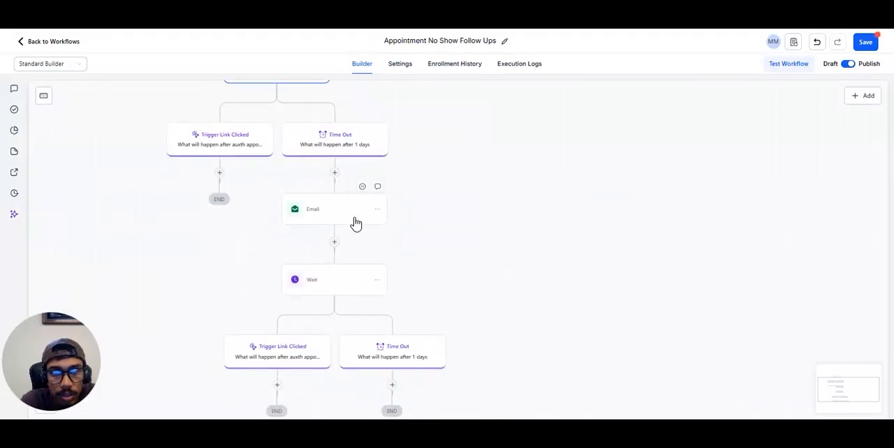
left_click_drag(495, 289, 481, 237)
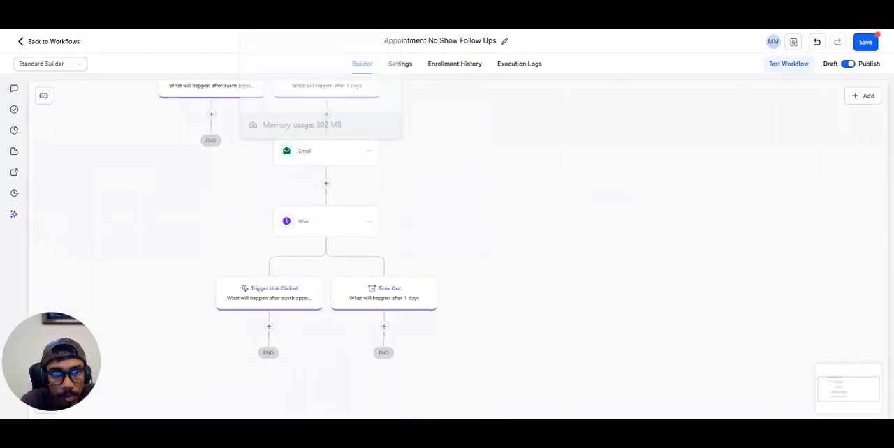
Step: Switch to the Appointment Booked Internal Notification workflow, review the Internal Notification action's recipients and message, and save the action
left_click(272, 14)
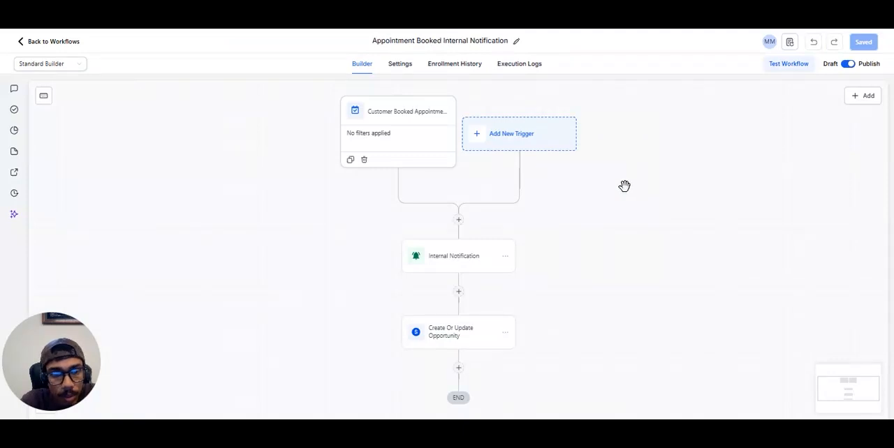
left_click_drag(576, 293, 575, 286)
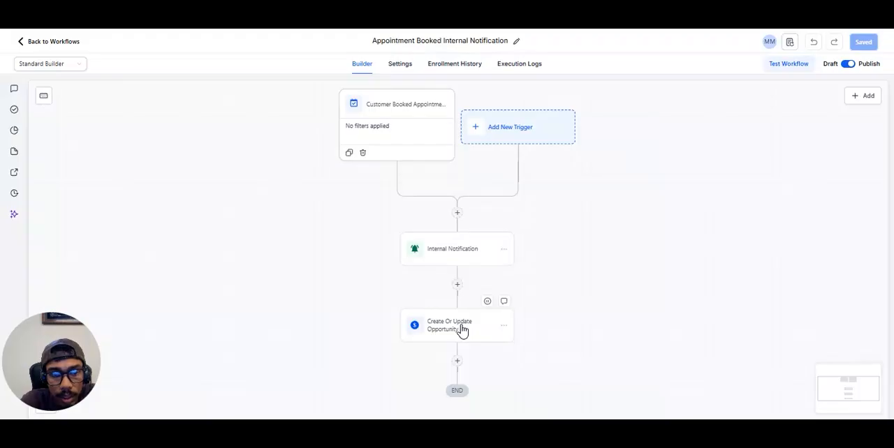
left_click(444, 254)
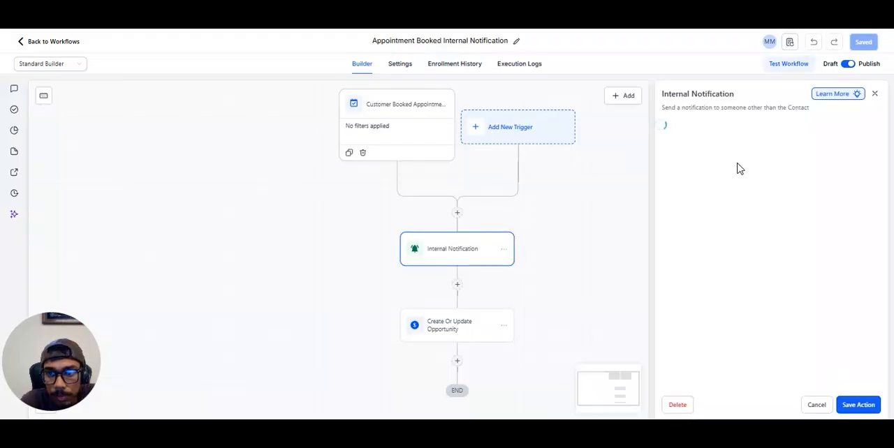
mouse_move(510, 251)
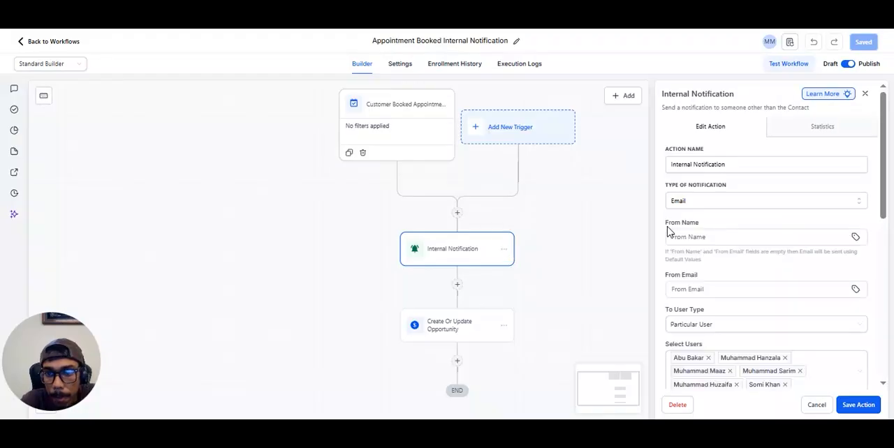
left_click_drag(884, 190, 886, 350)
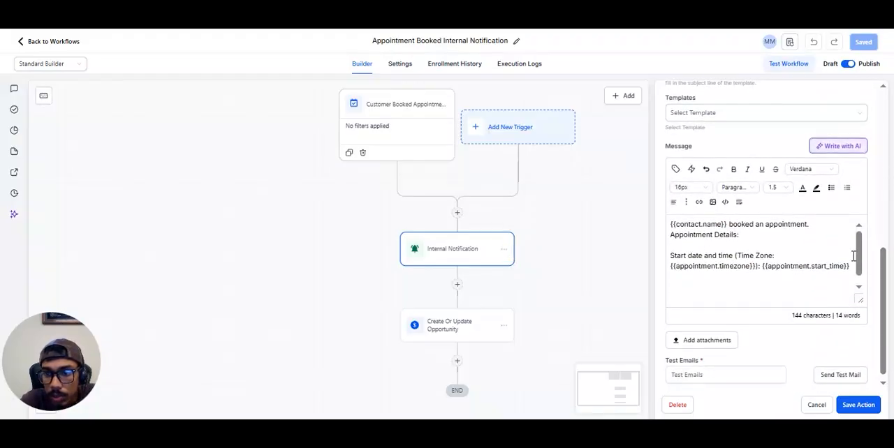
left_click(857, 406)
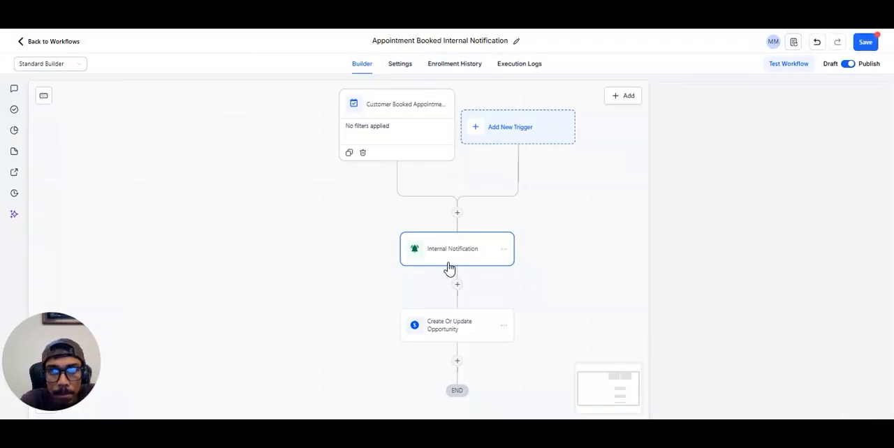